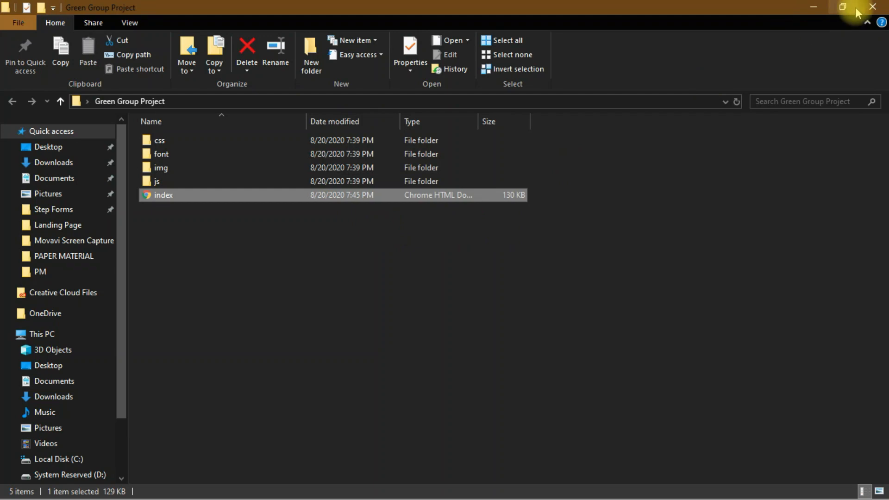
Close the folder window, switch to Visual Studio Code, and open the Green Group Project folder from the Desktop.
{"action": "left_click", "coordinate": [873, 7]}
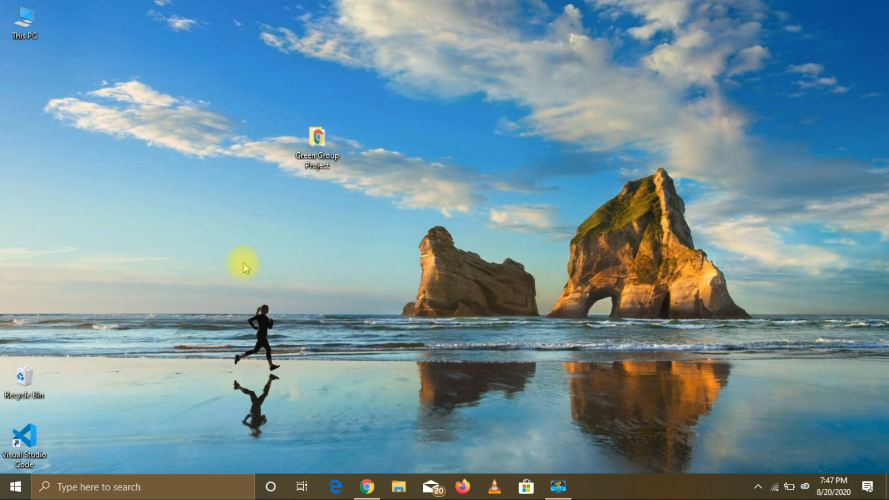
{"action": "double_click", "coordinate": [24, 440]}
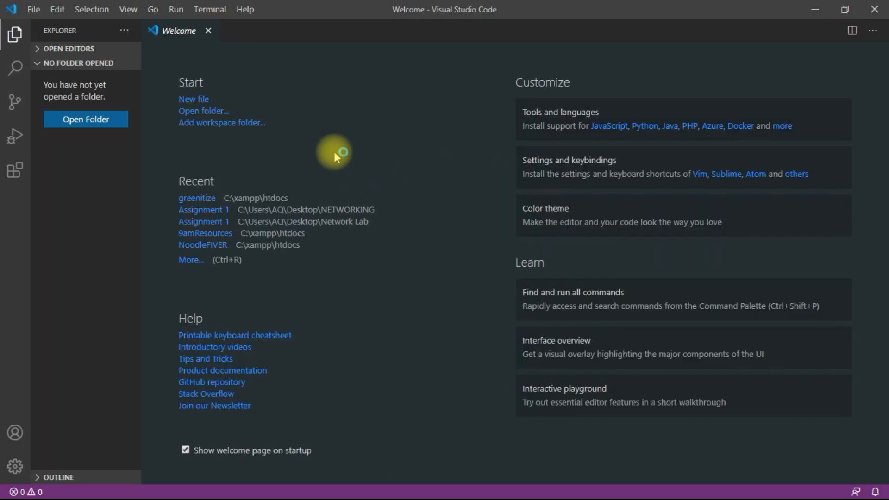
{"action": "left_click", "coordinate": [31, 10]}
{"action": "left_click", "coordinate": [71, 87]}
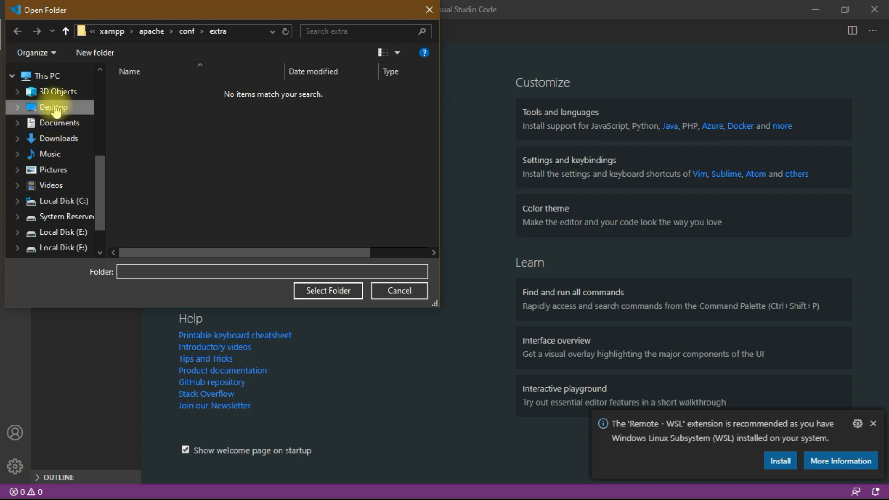
{"action": "left_click", "coordinate": [83, 107]}
{"action": "left_click", "coordinate": [154, 91]}
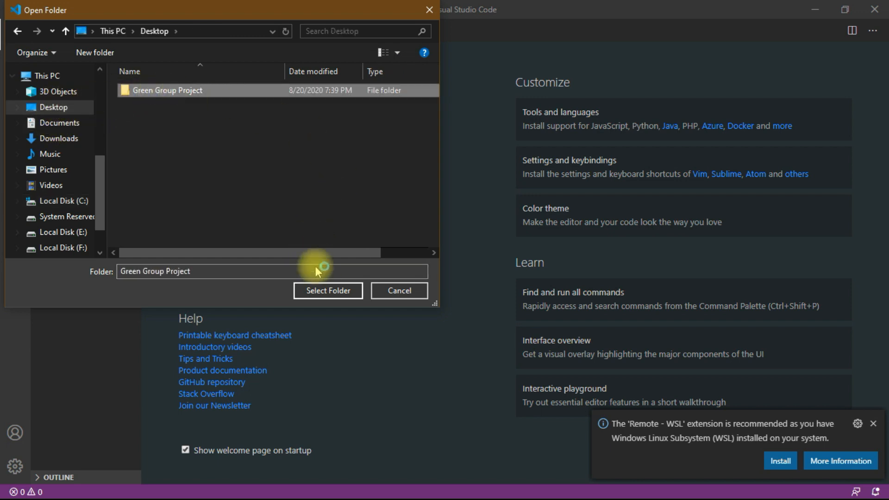
{"action": "left_click", "coordinate": [329, 293]}
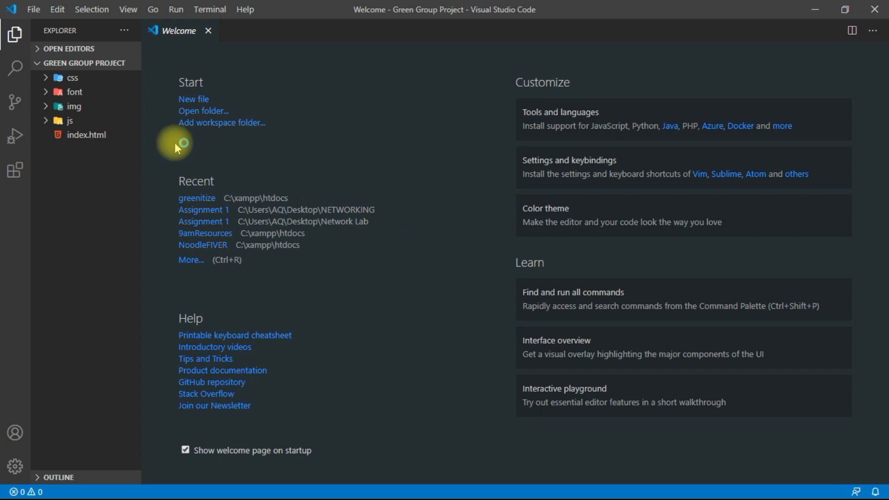
Open index.html at the Book Now form's markup and collapse the file explorer to widen the editor.
{"action": "left_click", "coordinate": [85, 137]}
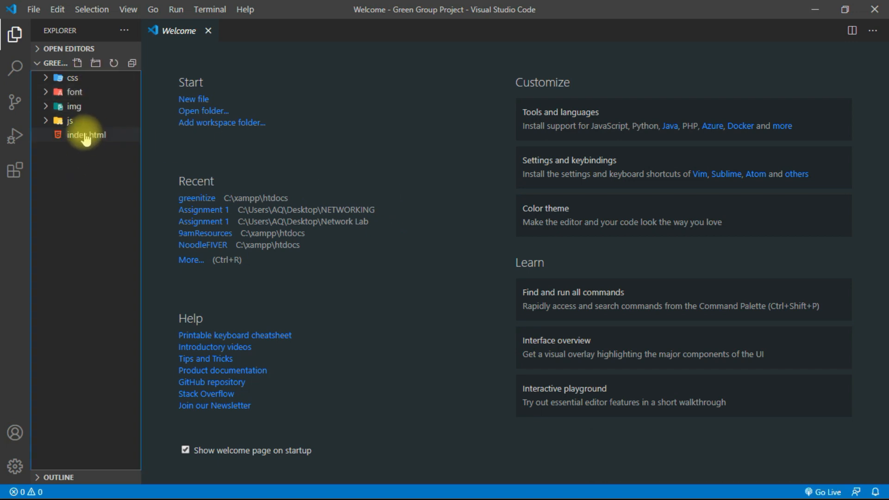
{"action": "left_click", "coordinate": [86, 136]}
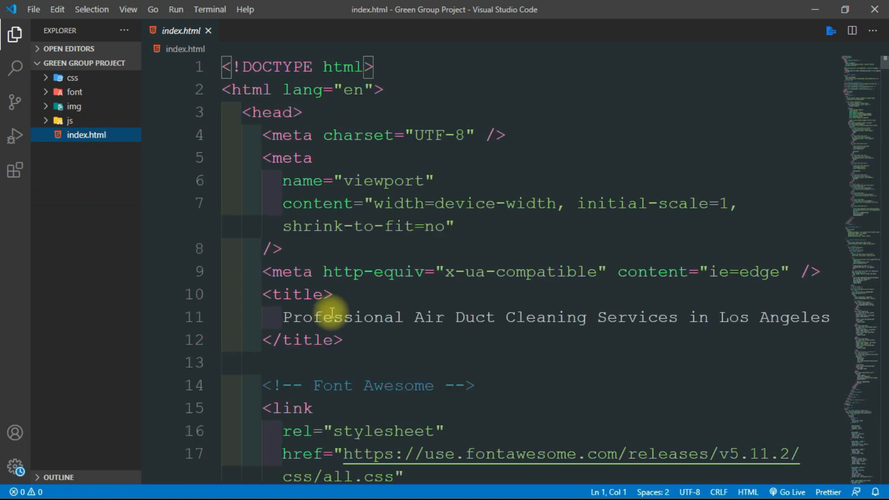
{"action": "scroll", "coordinate": [332, 313], "scroll_direction": "down", "scroll_amount": 10}
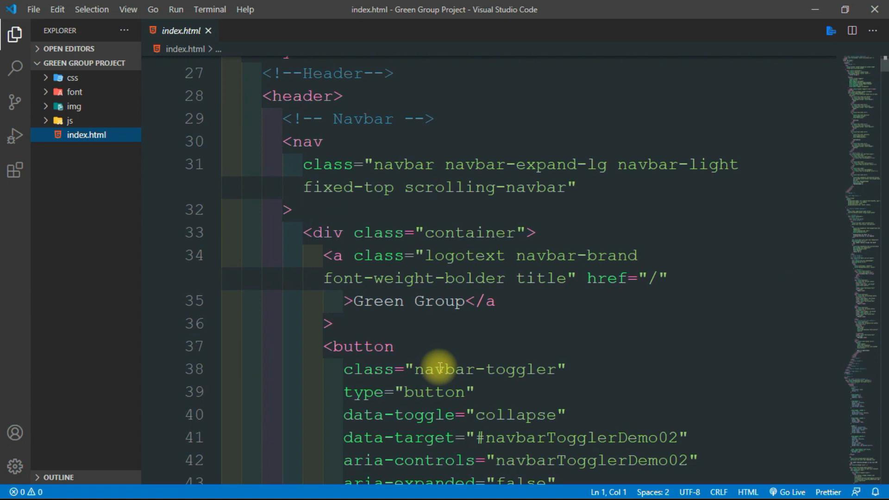
{"action": "scroll", "coordinate": [440, 368], "scroll_direction": "down", "scroll_amount": 10}
{"action": "scroll", "coordinate": [440, 368], "scroll_direction": "down", "scroll_amount": 15}
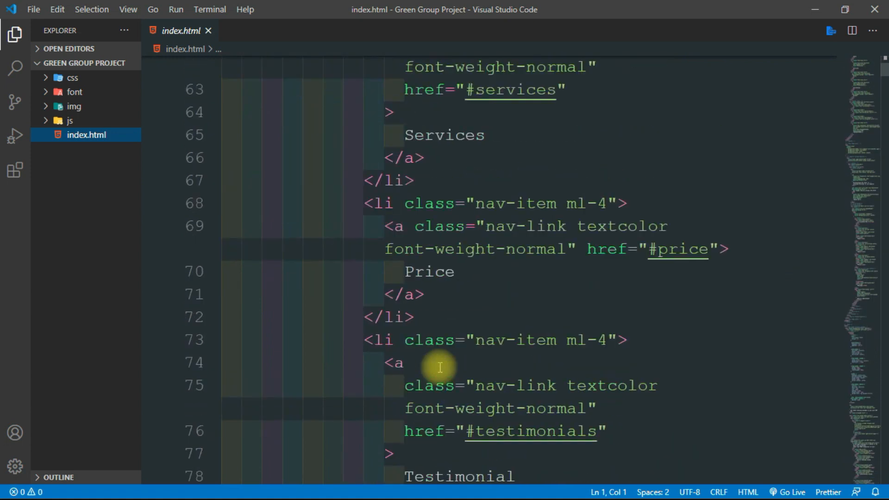
{"action": "scroll", "coordinate": [440, 368], "scroll_direction": "down", "scroll_amount": 15}
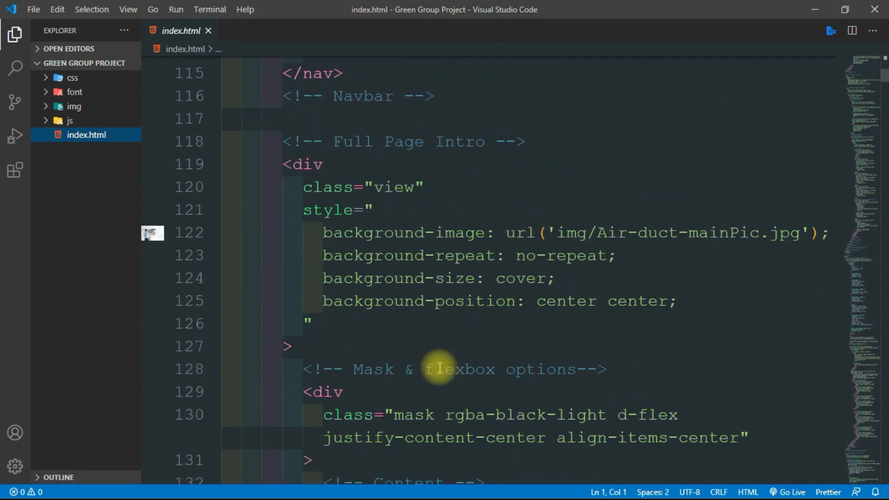
{"action": "scroll", "coordinate": [440, 368], "scroll_direction": "down", "scroll_amount": 4}
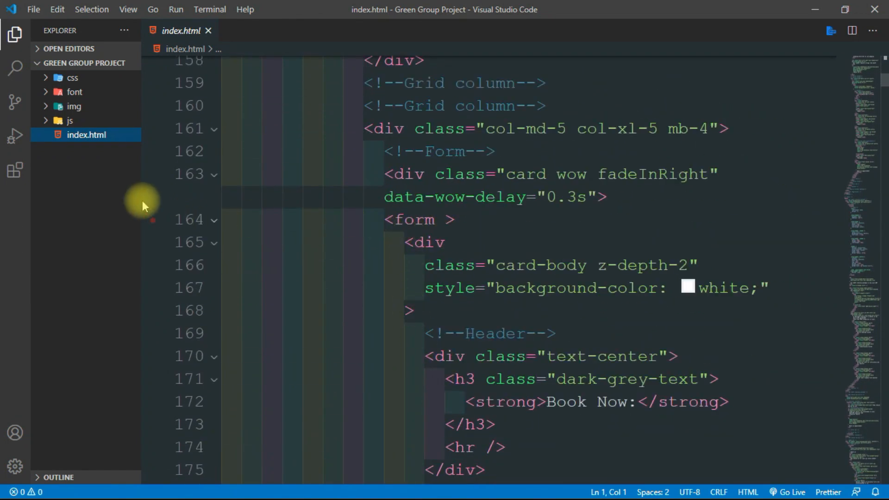
{"action": "left_click_drag", "start_coordinate": [60, 191], "coordinate": [36, 185]}
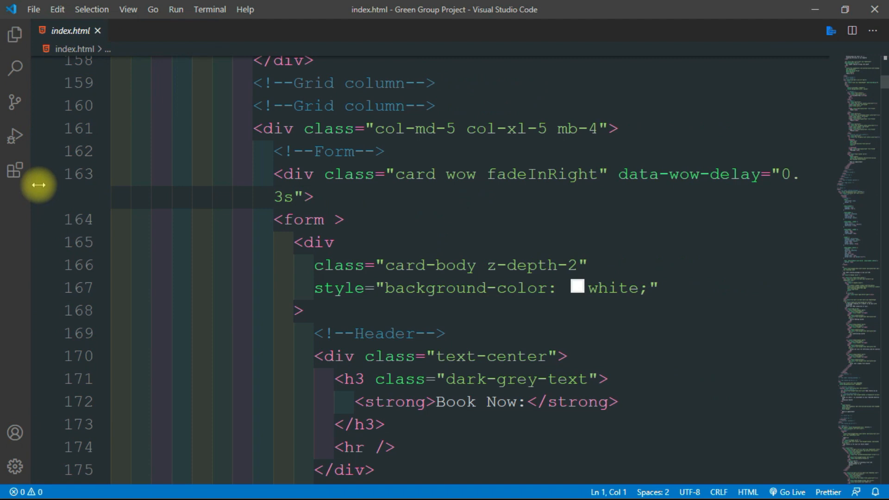
Review the Book Now form's markup from its opening form tag through the name and email fields.
{"action": "mouse_move", "coordinate": [331, 222]}
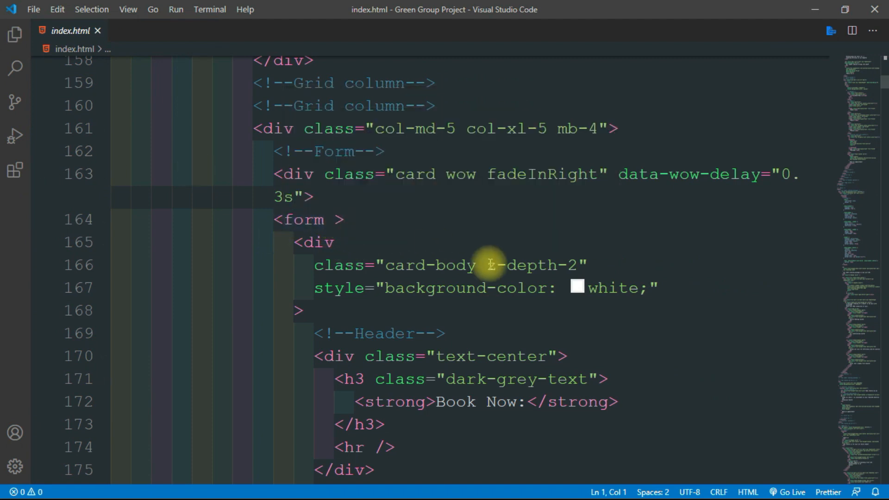
{"action": "left_click", "coordinate": [333, 221]}
{"action": "scroll", "coordinate": [231, 335], "scroll_direction": "down", "scroll_amount": 2}
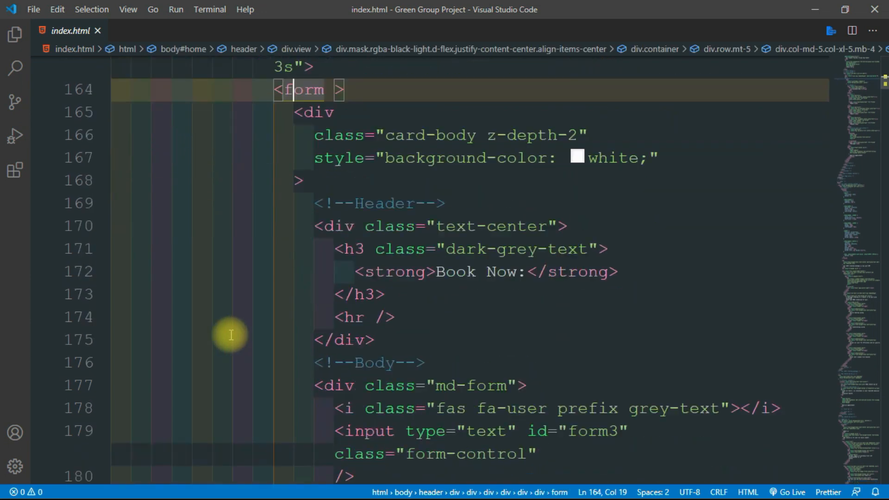
{"action": "scroll", "coordinate": [421, 397], "scroll_direction": "down", "scroll_amount": 3}
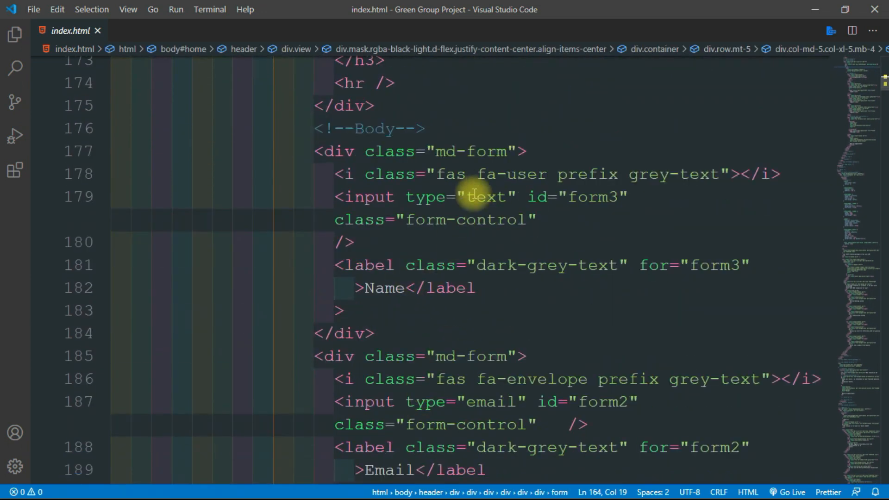
{"action": "scroll", "coordinate": [503, 206], "scroll_direction": "up", "scroll_amount": 1}
{"action": "scroll", "coordinate": [502, 207], "scroll_direction": "up", "scroll_amount": 3}
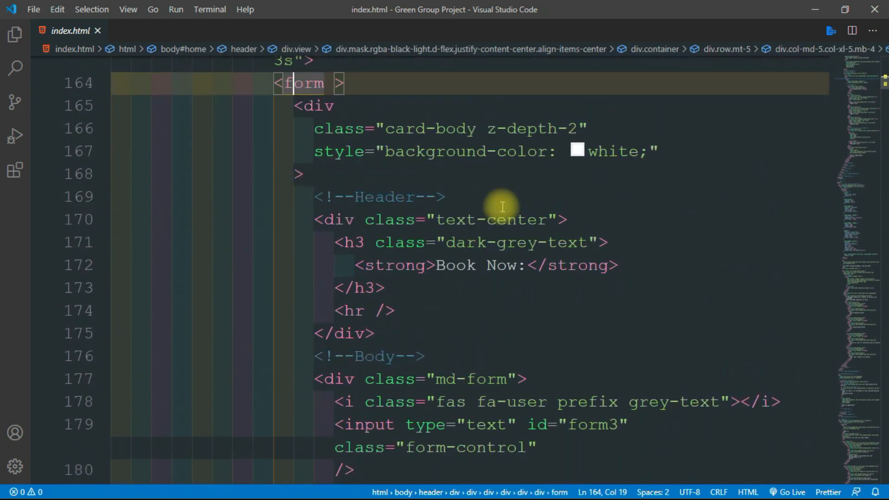
{"action": "scroll", "coordinate": [423, 274], "scroll_direction": "down", "scroll_amount": 3}
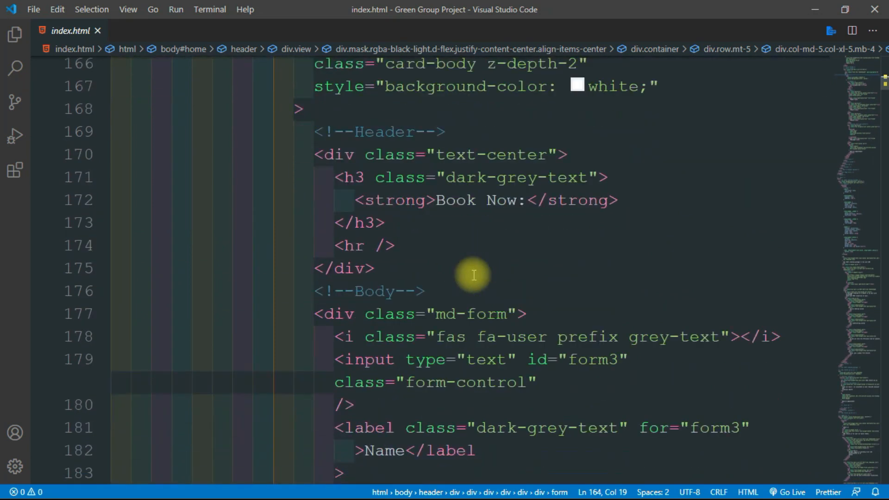
Add name="name" and the required attribute to the Book Now form's Name input.
{"action": "left_click", "coordinate": [365, 229]}
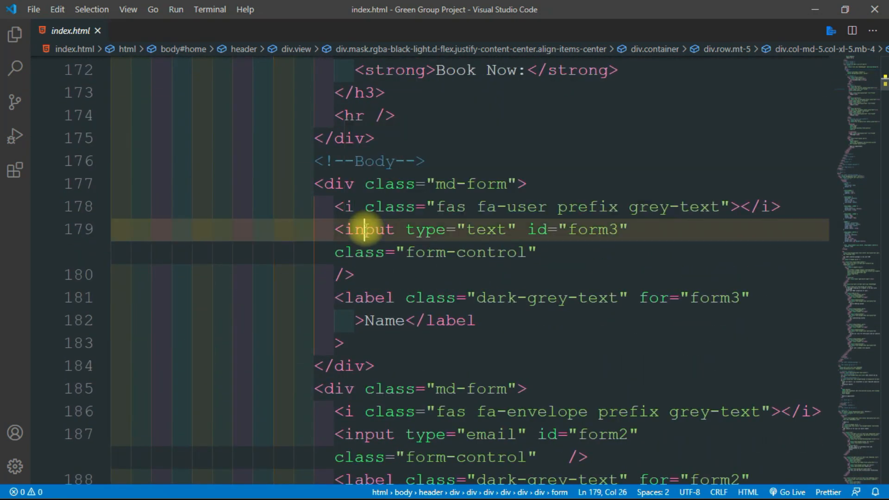
{"action": "left_click", "coordinate": [550, 251]}
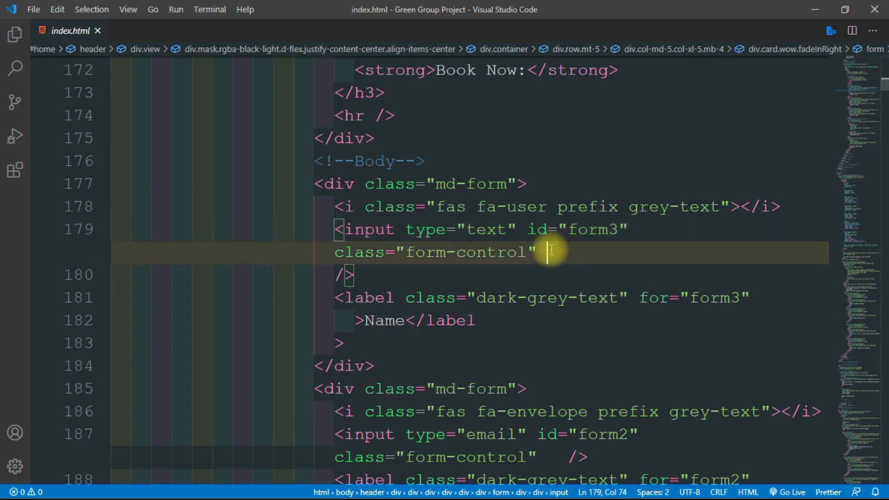
{"action": "type", "text": "name=\""}
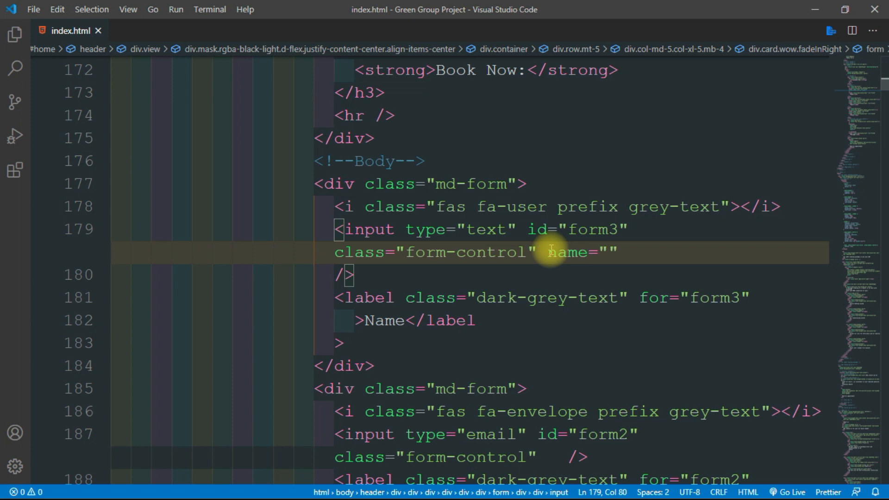
{"action": "type", "text": "name"}
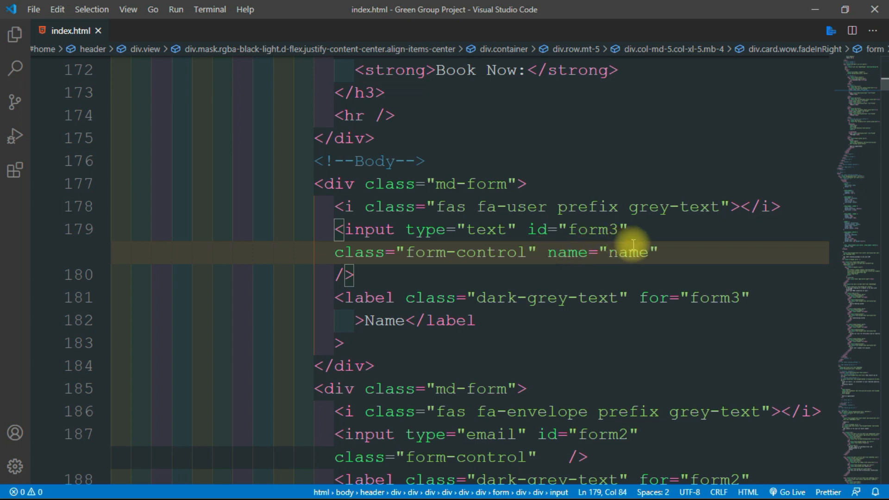
{"action": "type", "text": "\" requi"}
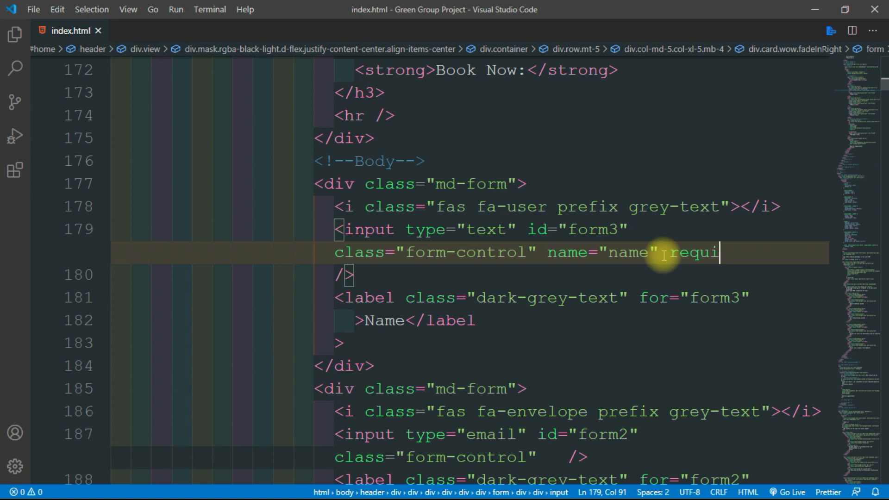
{"action": "type", "text": "red"}
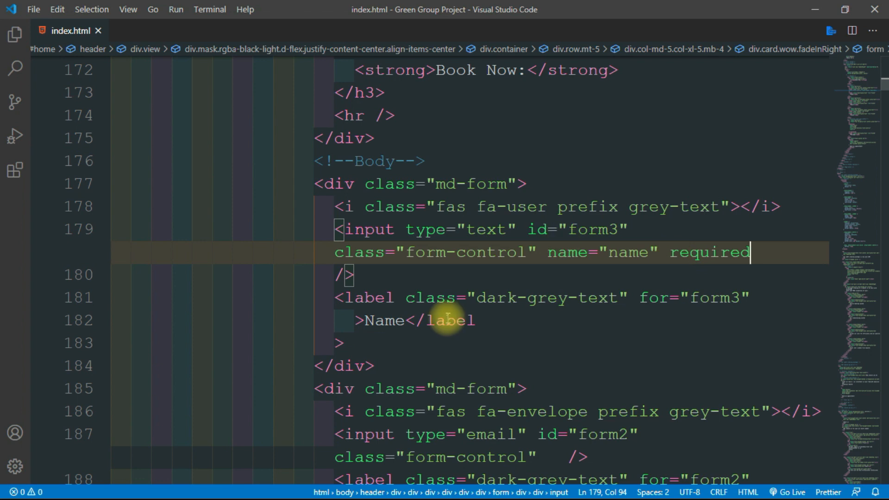
{"action": "scroll", "coordinate": [449, 317], "scroll_direction": "down", "scroll_amount": 2}
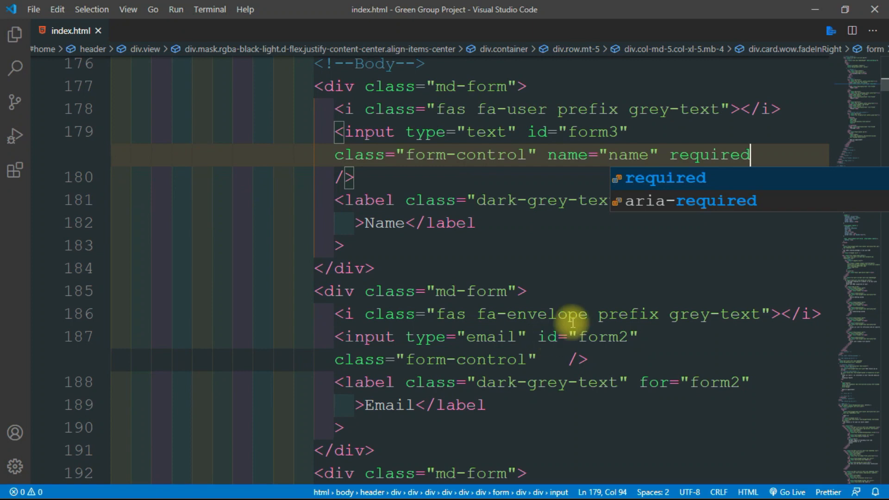
{"action": "key", "text": "Escape"}
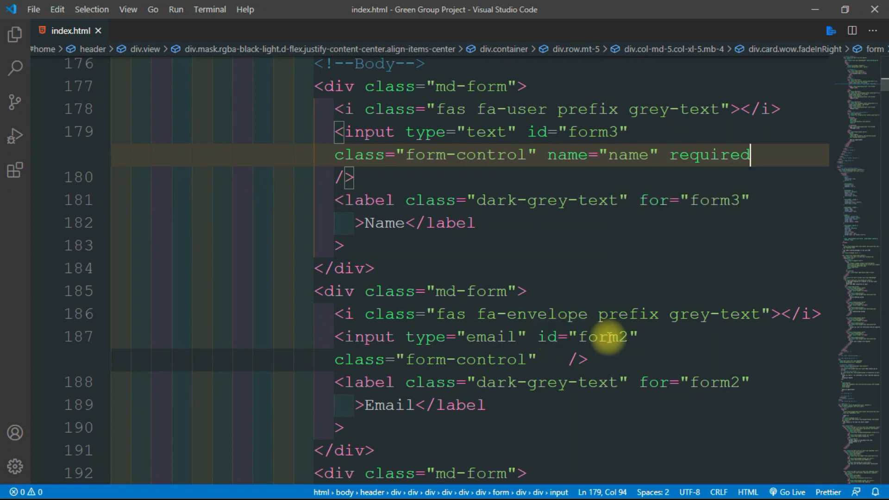
Add name="email" and the required attribute to the form's Email input.
{"action": "left_click", "coordinate": [537, 360]}
{"action": "type", "text": "name=\""}
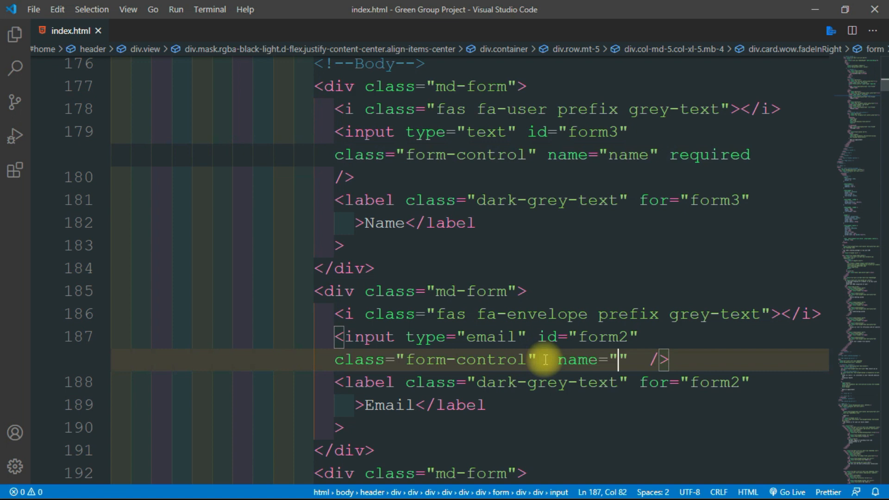
{"action": "type", "text": "email\" "}
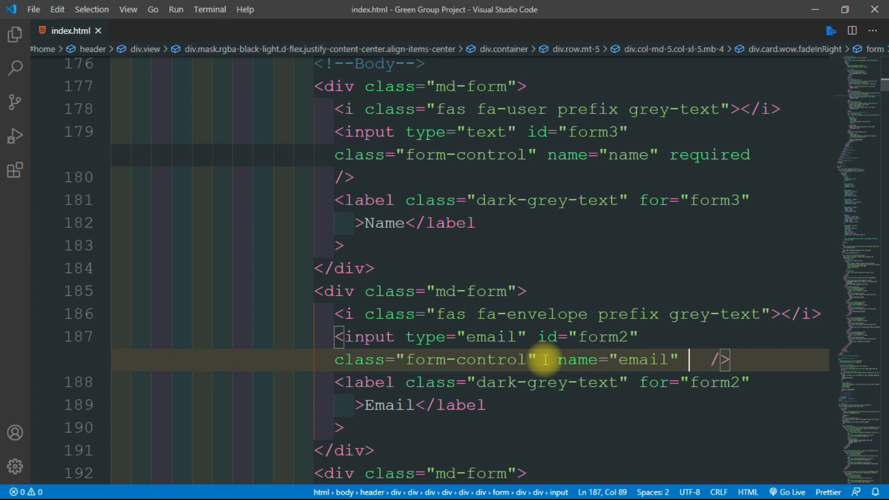
{"action": "type", "text": "req"}
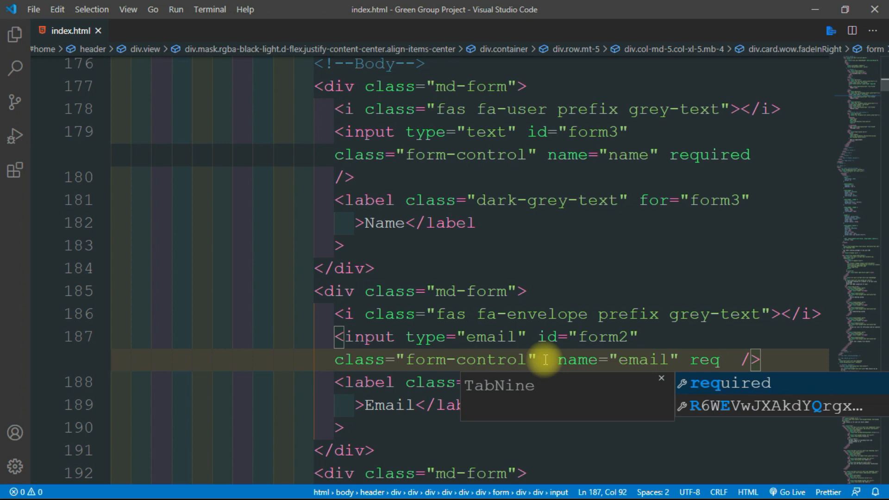
{"action": "key", "text": "Tab"}
Add name="phone" and the required attribute to the form's Phone input.
{"action": "scroll", "coordinate": [432, 385], "scroll_direction": "down", "scroll_amount": 5}
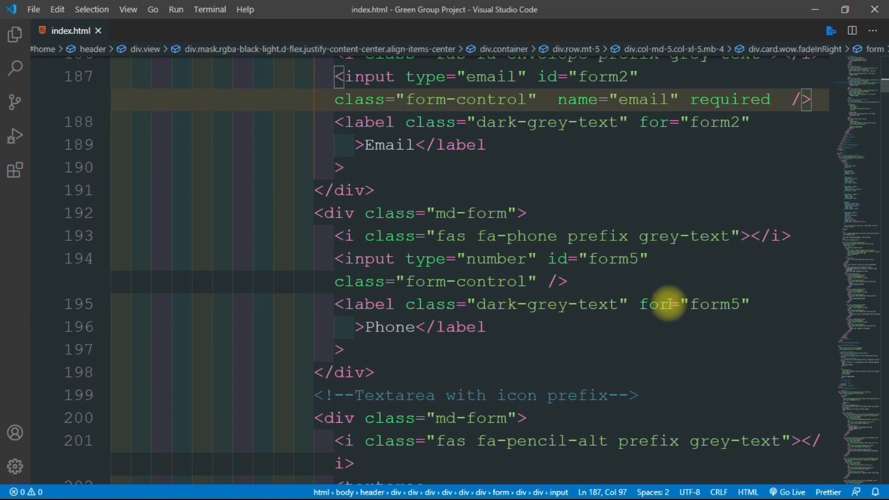
{"action": "left_click", "coordinate": [545, 275]}
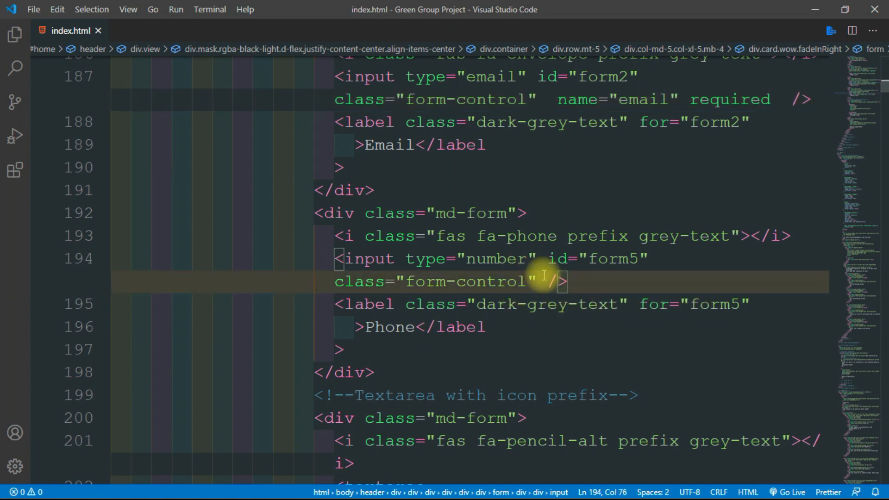
{"action": "type", "text": "name "}
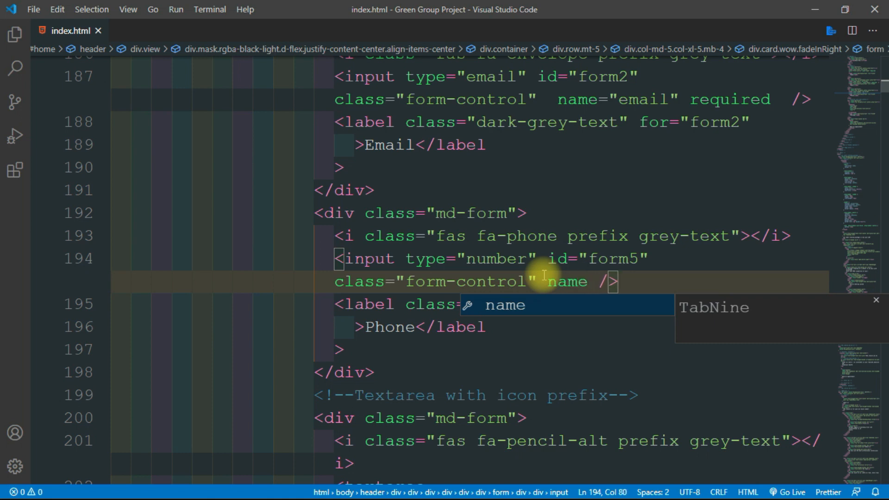
{"action": "type", "text": "="}
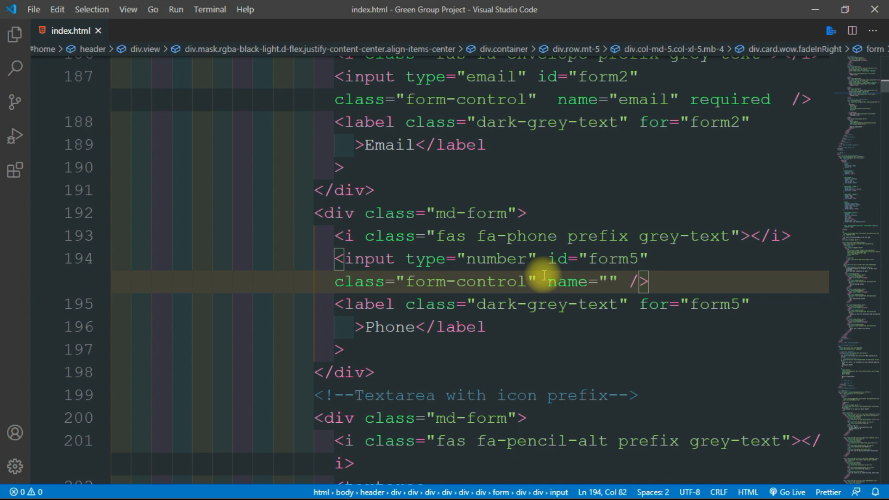
{"action": "type", "text": "phone\" "}
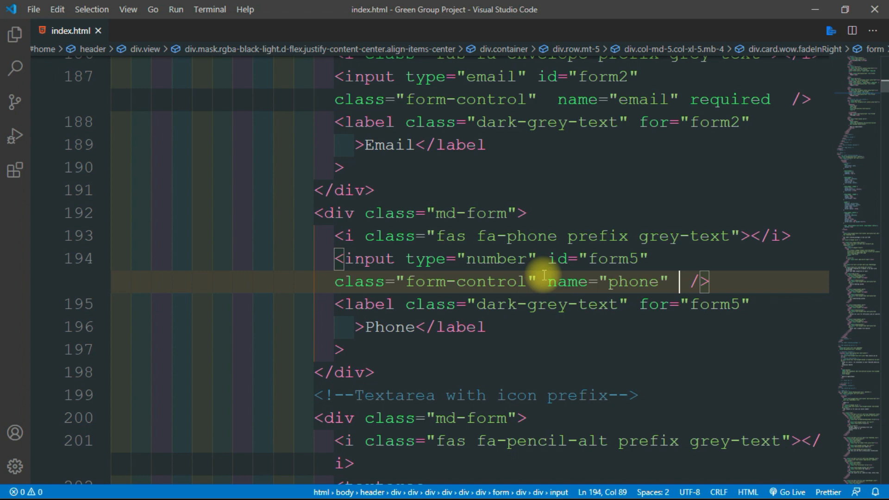
{"action": "type", "text": "required"}
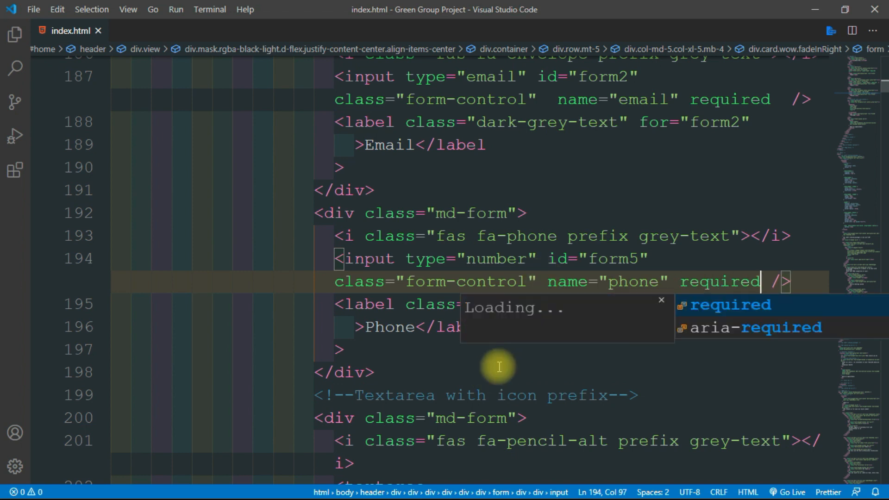
{"action": "key", "text": "Escape"}
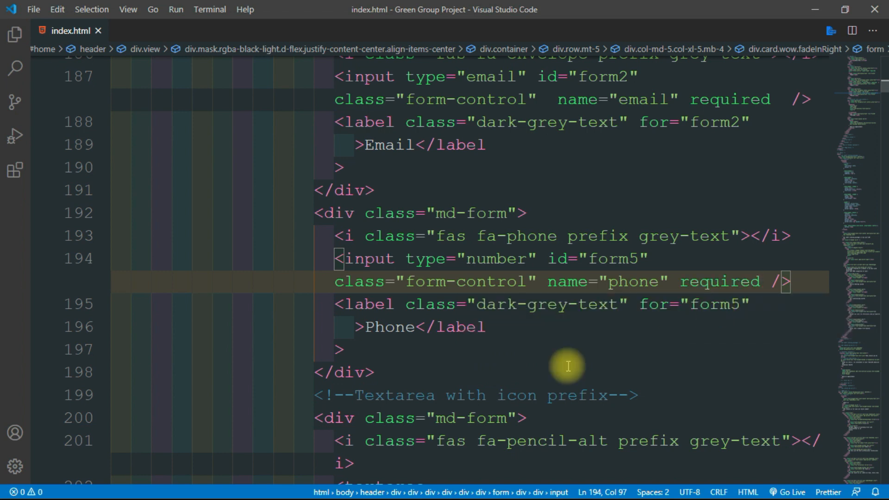
Add name="message" and the required attribute to the Book Now form's Message textarea.
{"action": "scroll", "coordinate": [565, 364], "scroll_direction": "down", "scroll_amount": 5}
{"action": "left_click", "coordinate": [448, 250]}
{"action": "key", "text": "Return"}
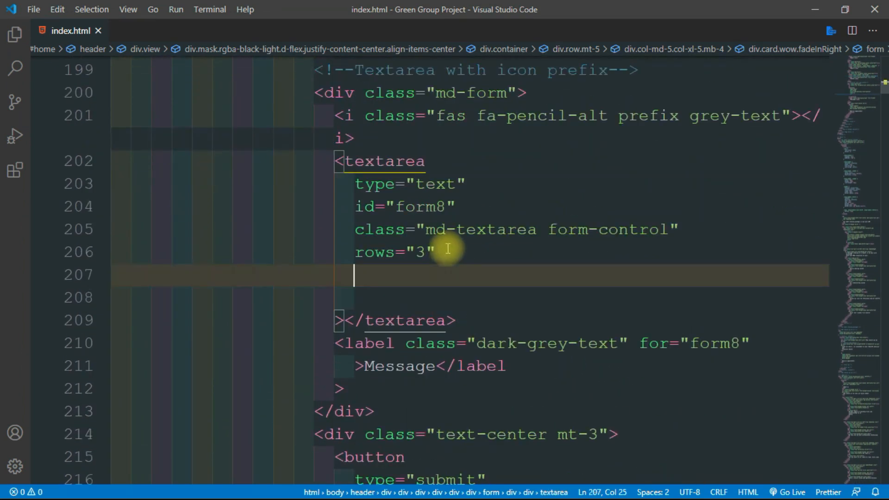
{"action": "type", "text": "name=\""}
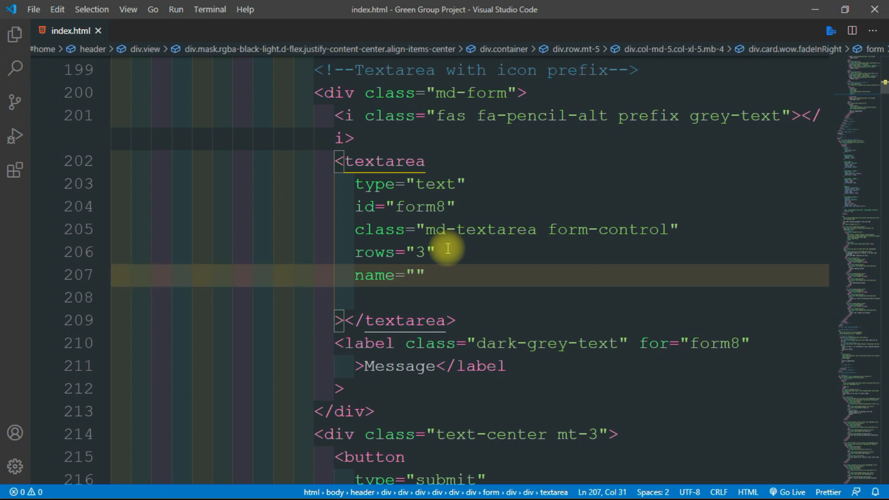
{"action": "type", "text": "messag"}
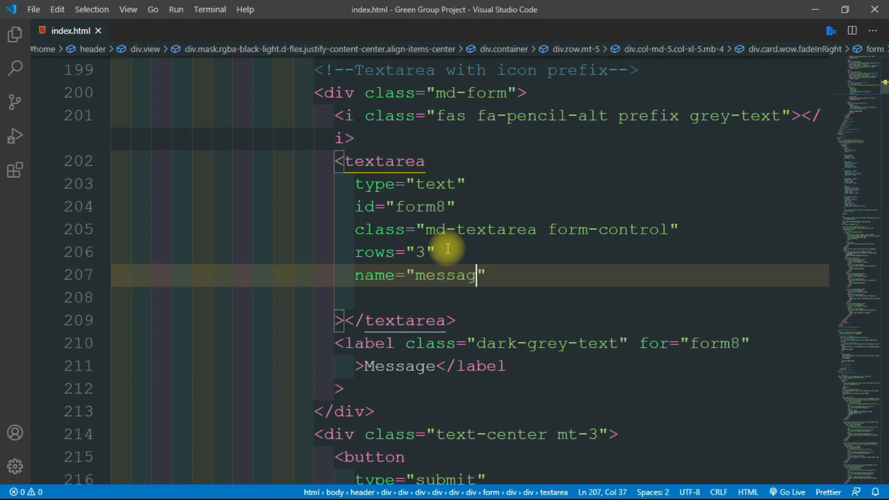
{"action": "type", "text": "e"}
{"action": "key", "text": "Right"}
{"action": "key", "text": "Return"}
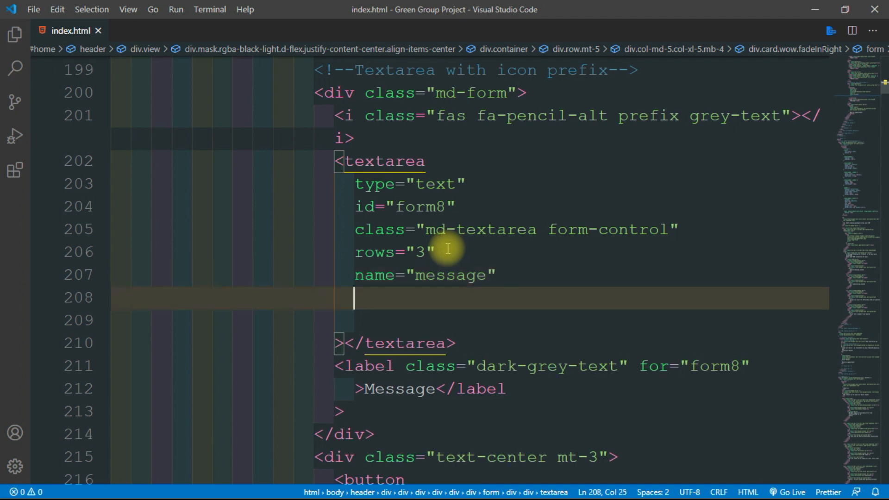
{"action": "type", "text": "required"}
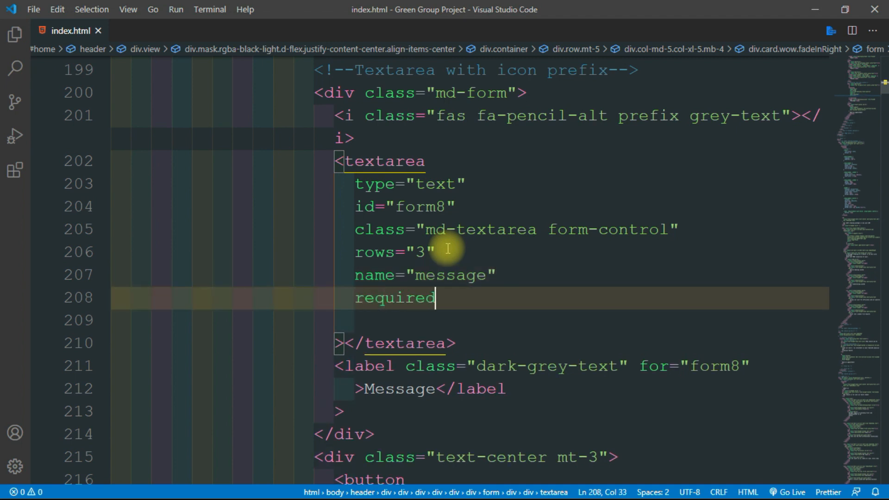
Check the type attribute of the form's Book an appointment button.
{"action": "scroll", "coordinate": [471, 301], "scroll_direction": "down", "scroll_amount": 1}
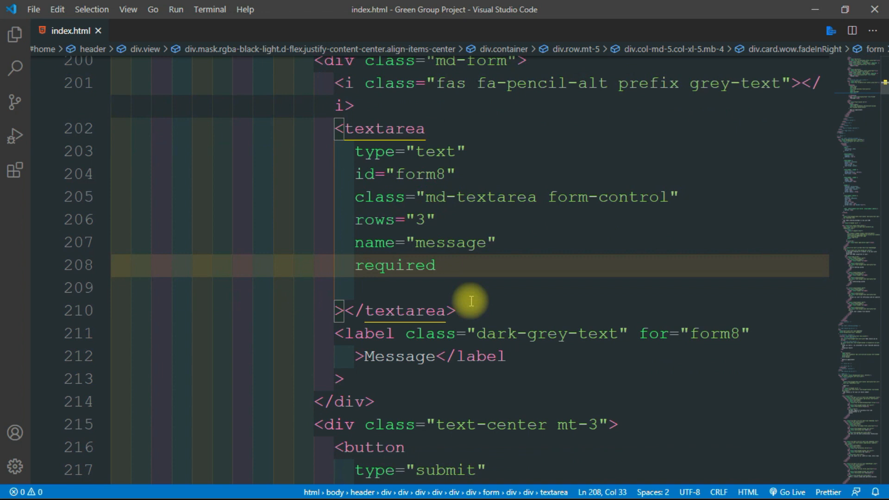
{"action": "scroll", "coordinate": [471, 301], "scroll_direction": "down", "scroll_amount": 6}
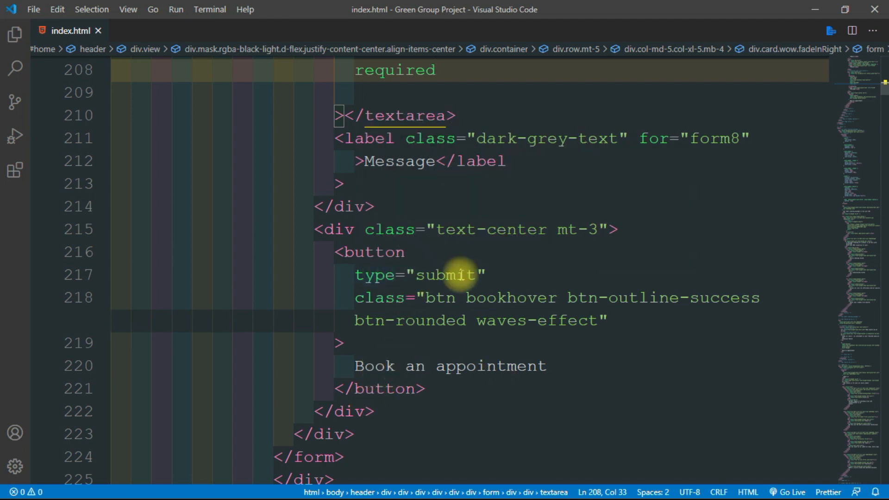
{"action": "left_click_drag", "start_coordinate": [484, 276], "coordinate": [343, 278]}
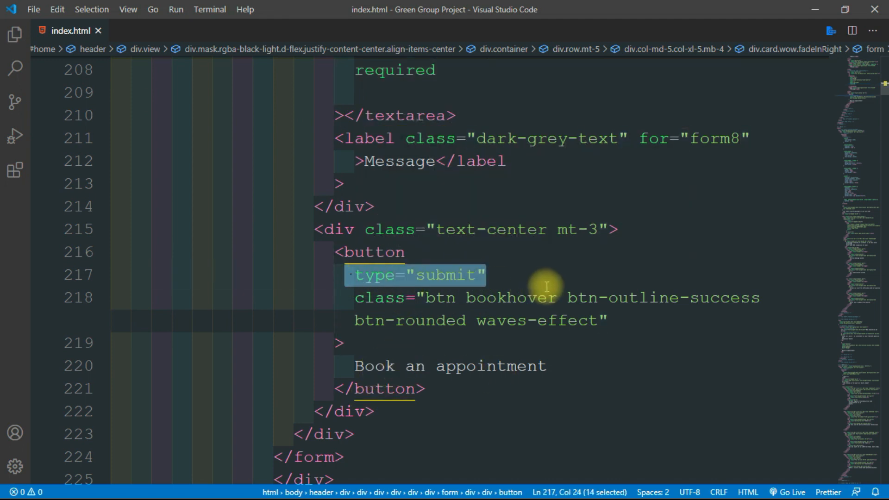
{"action": "left_click", "coordinate": [485, 276]}
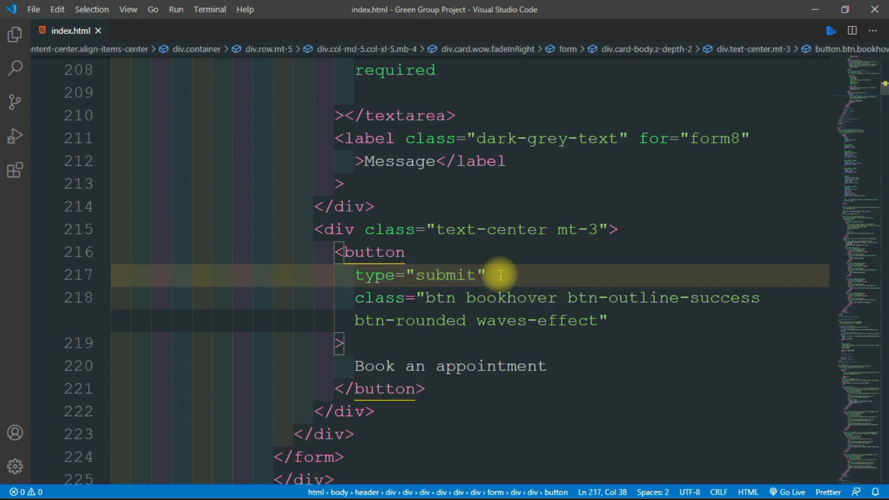
{"action": "left_click_drag", "start_coordinate": [485, 276], "coordinate": [355, 276]}
{"action": "left_click", "coordinate": [446, 252]}
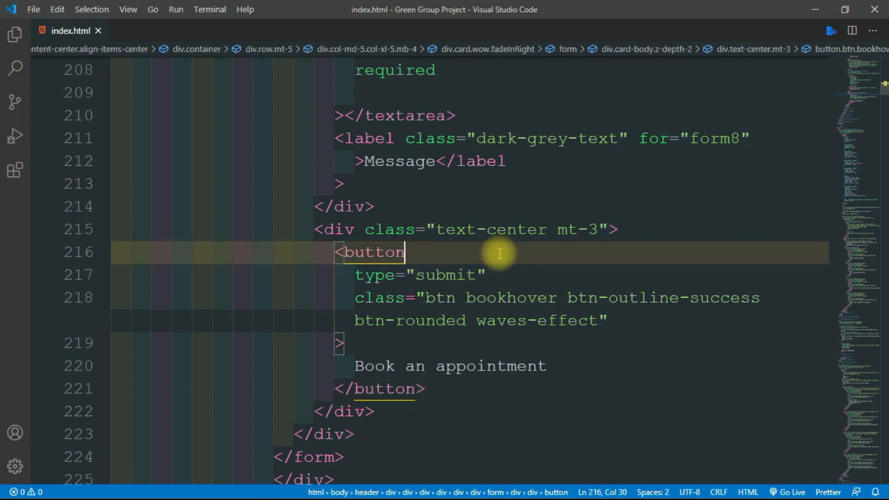
Return to the Book Now form's opening tag, then fold and unfold the form block to check its extent.
{"action": "scroll", "coordinate": [500, 253], "scroll_direction": "up", "scroll_amount": 3}
{"action": "scroll", "coordinate": [500, 254], "scroll_direction": "up", "scroll_amount": 10}
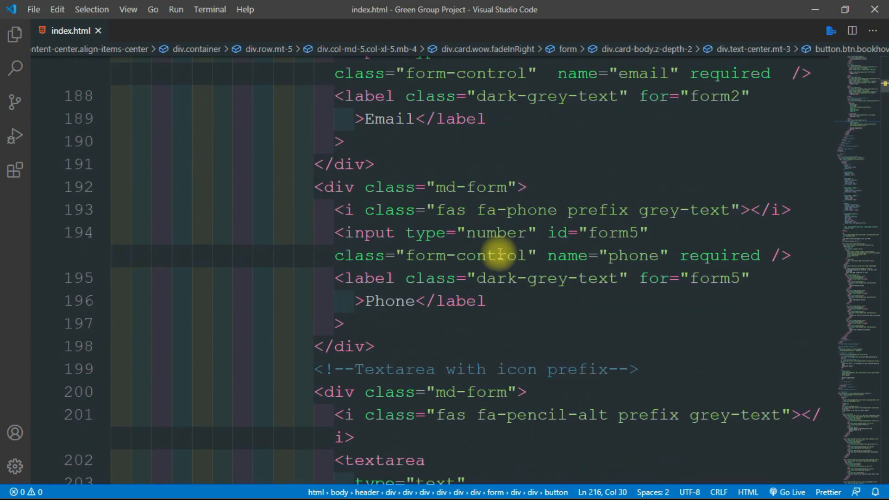
{"action": "scroll", "coordinate": [500, 254], "scroll_direction": "up", "scroll_amount": 4}
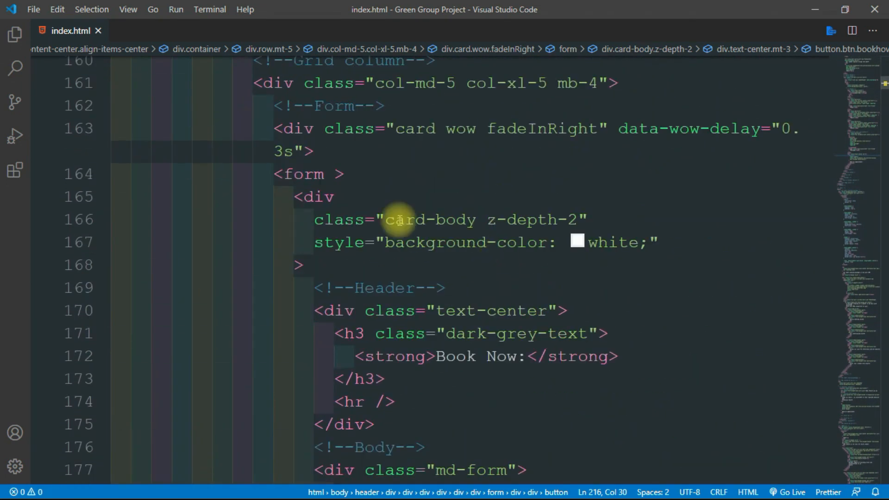
{"action": "left_click", "coordinate": [312, 175]}
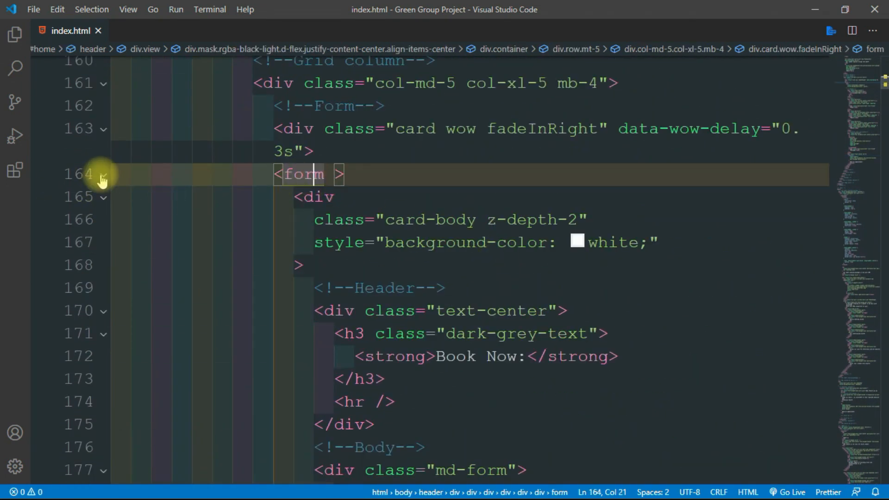
{"action": "left_click", "coordinate": [100, 175]}
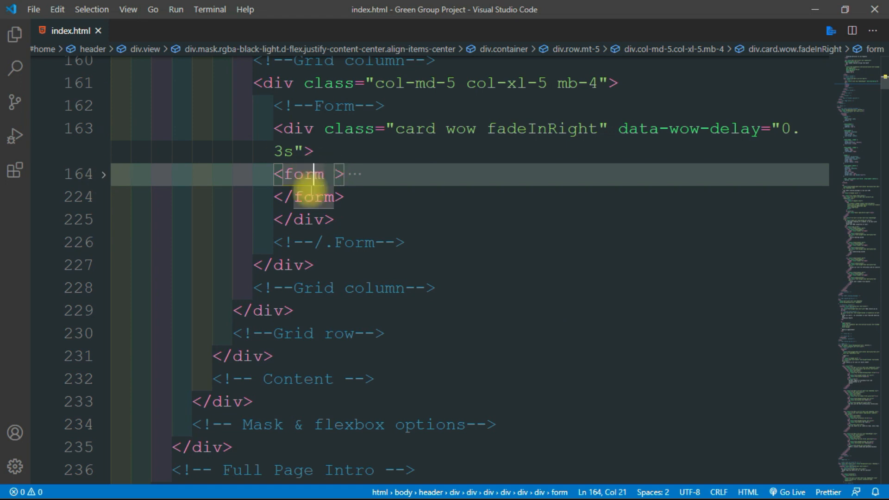
{"action": "left_click", "coordinate": [106, 174]}
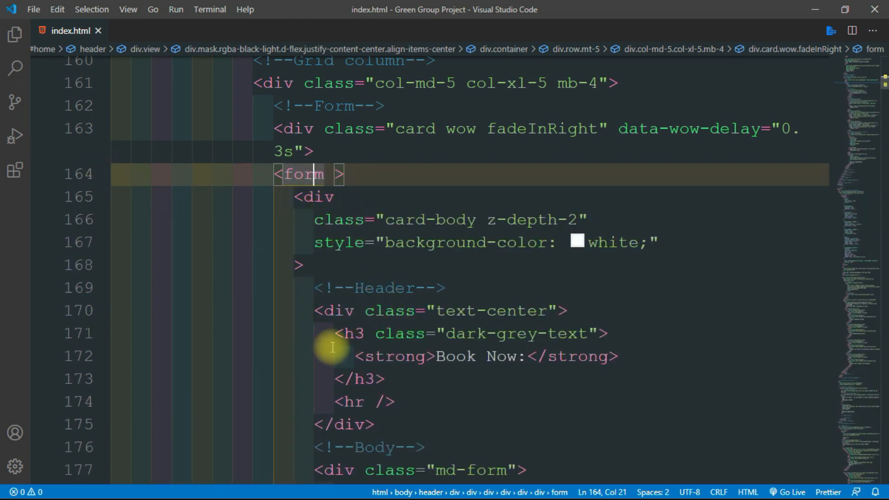
Add name="Contact Form" and method="post" to the Book Now form's opening tag.
{"action": "scroll", "coordinate": [331, 345], "scroll_direction": "down", "scroll_amount": 1}
{"action": "left_click", "coordinate": [335, 141]}
{"action": "type", "text": "name"}
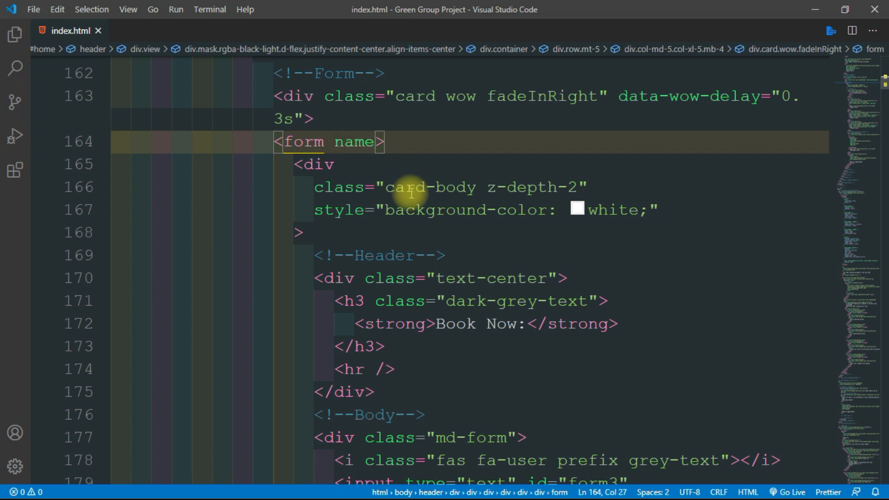
{"action": "type", "text": "=\"Con"}
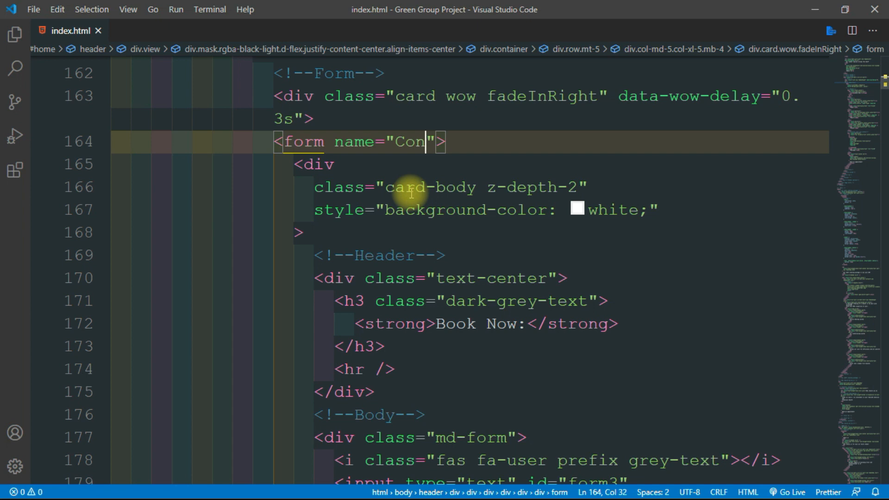
{"action": "type", "text": "tact"}
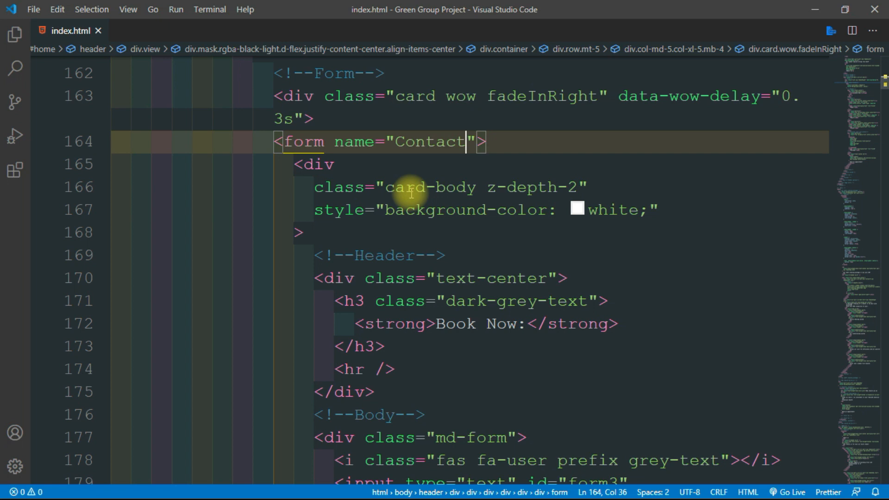
{"action": "type", "text": " Form\""}
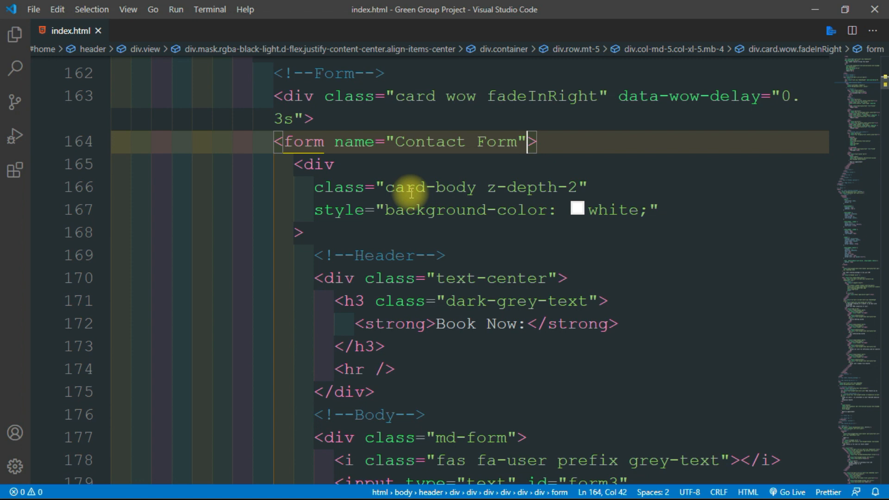
{"action": "type", "text": " method"}
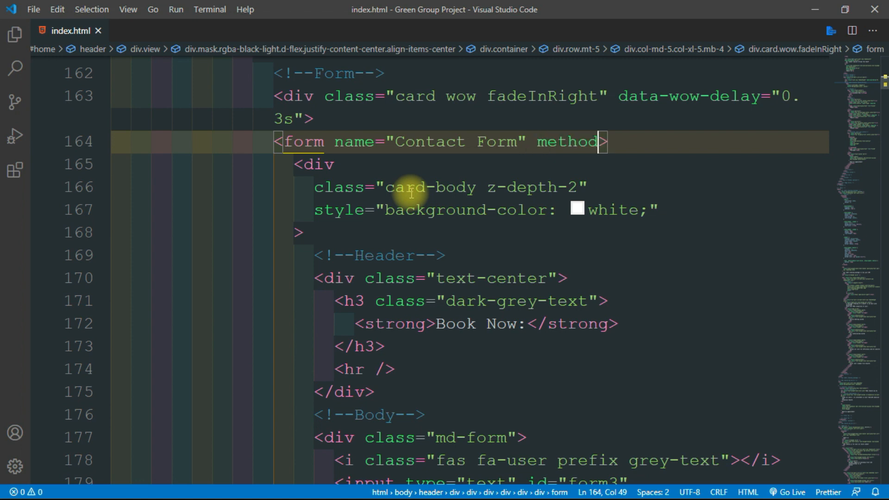
{"action": "type", "text": "=\""}
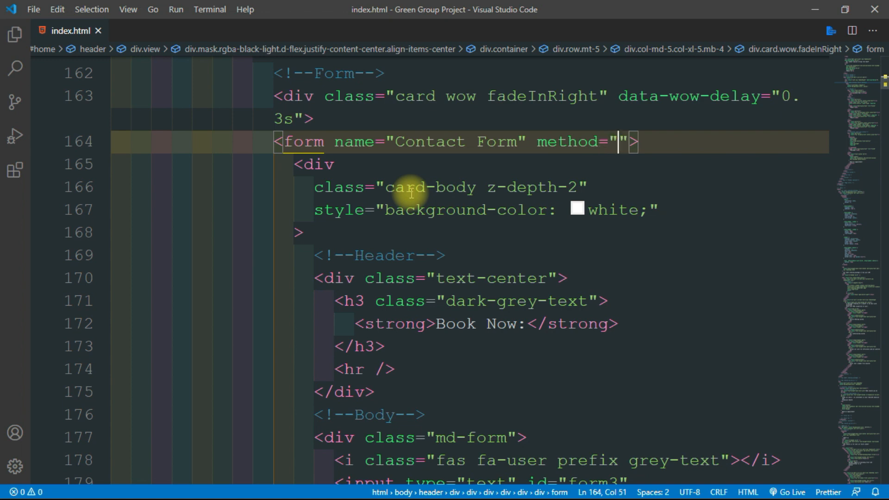
{"action": "type", "text": "post"}
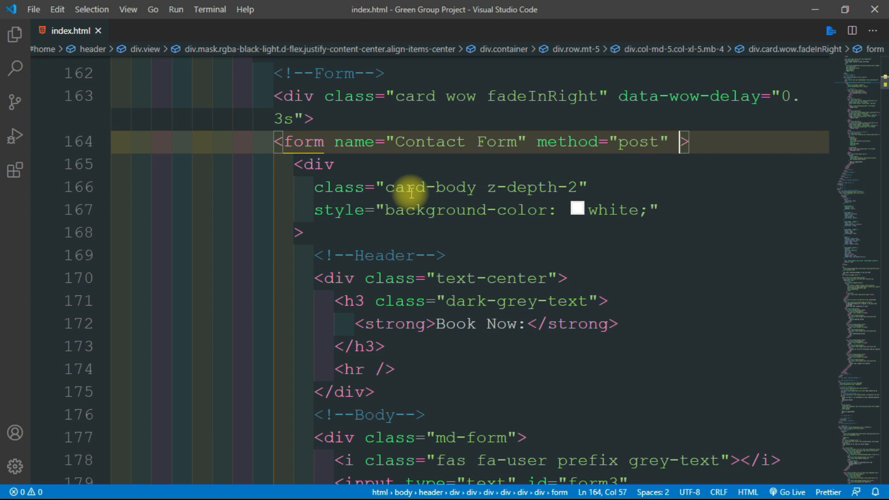
Add data-netlify="true" to the form's opening tag after the method attribute.
{"action": "key", "text": "alt+Tab"}
{"action": "key", "text": "alt+Tab"}
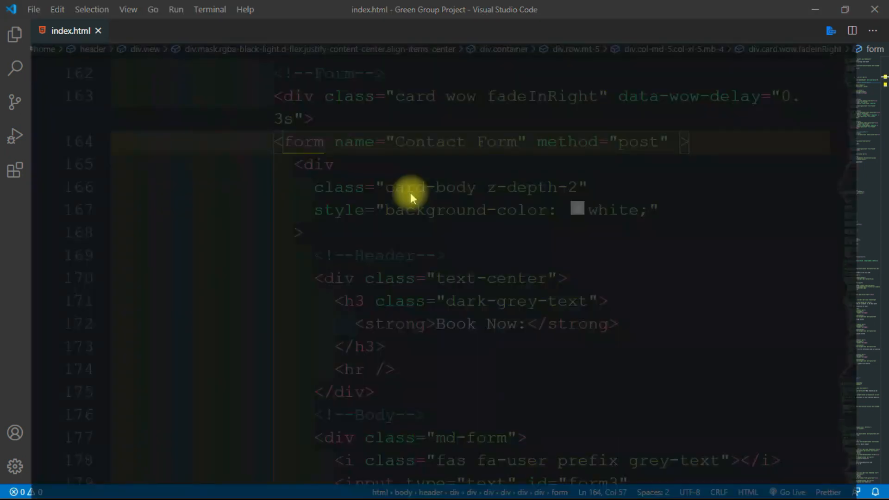
{"action": "key", "text": "alt+Tab"}
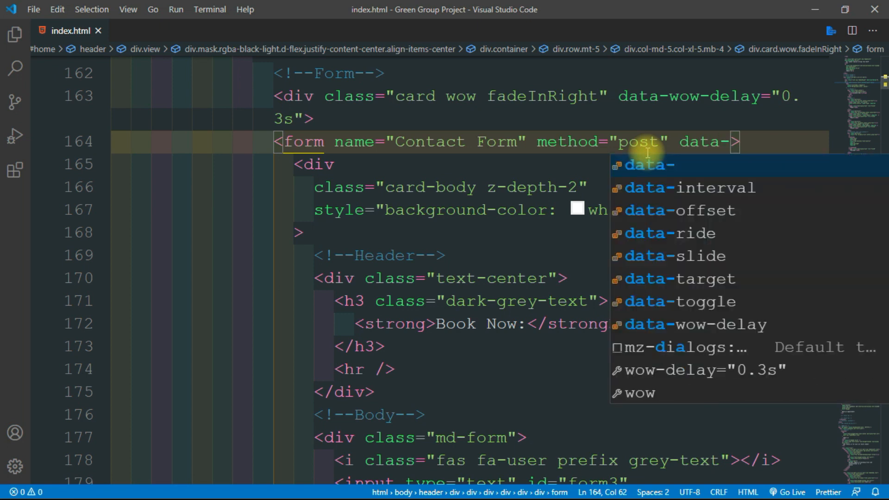
{"action": "type", "text": "ne"}
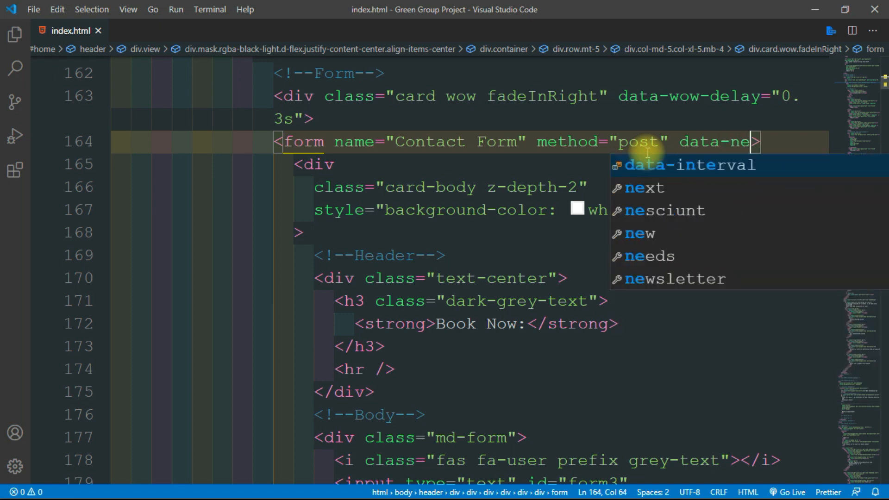
{"action": "type", "text": "tli"}
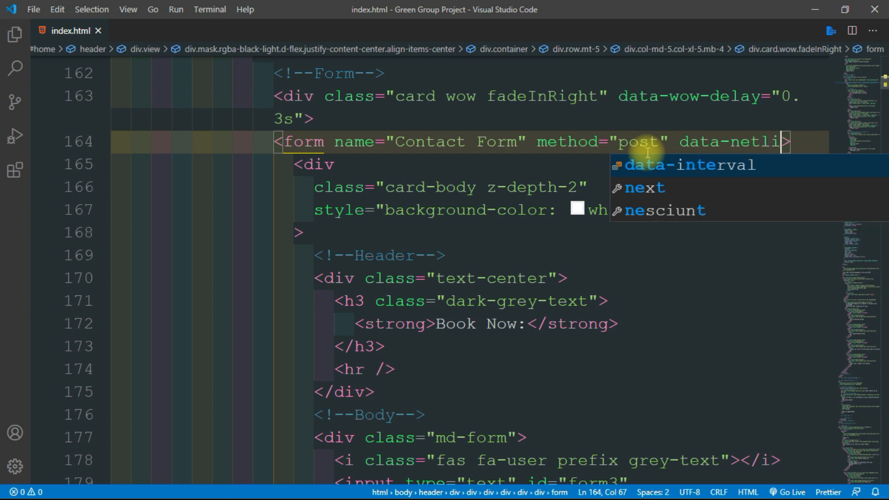
{"action": "type", "text": "fy="}
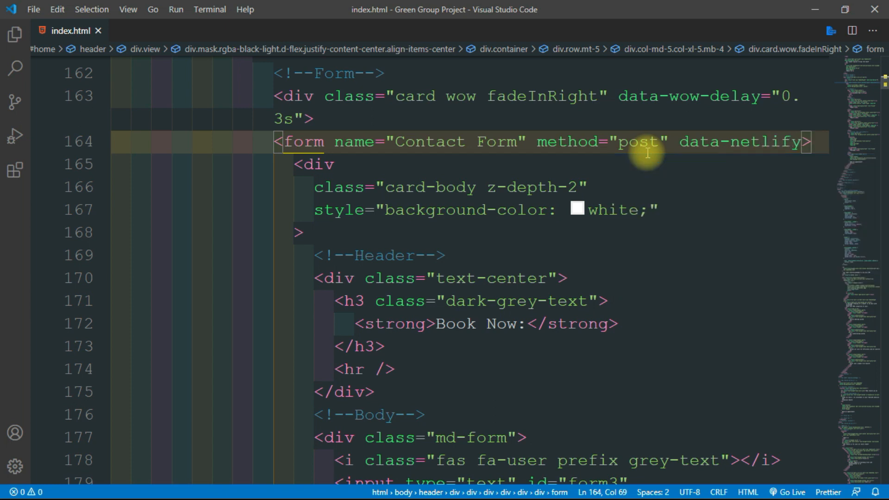
{"action": "type", "text": "\"true"}
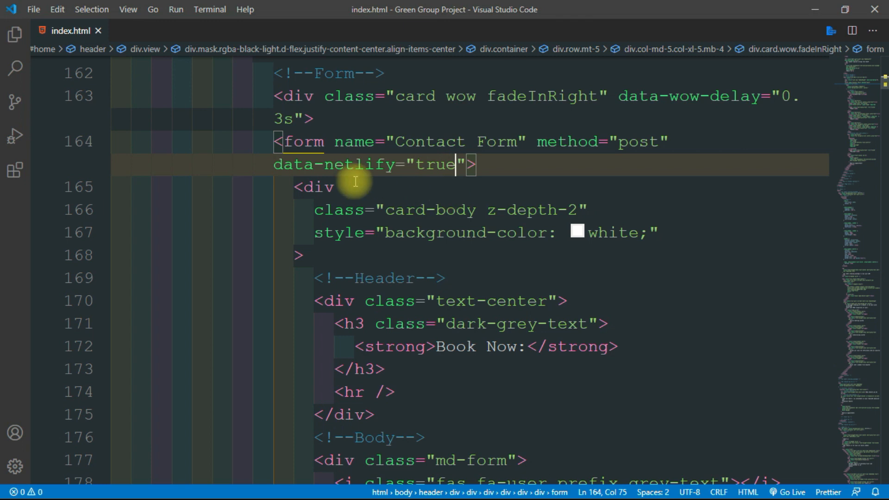
{"action": "left_click", "coordinate": [387, 190]}
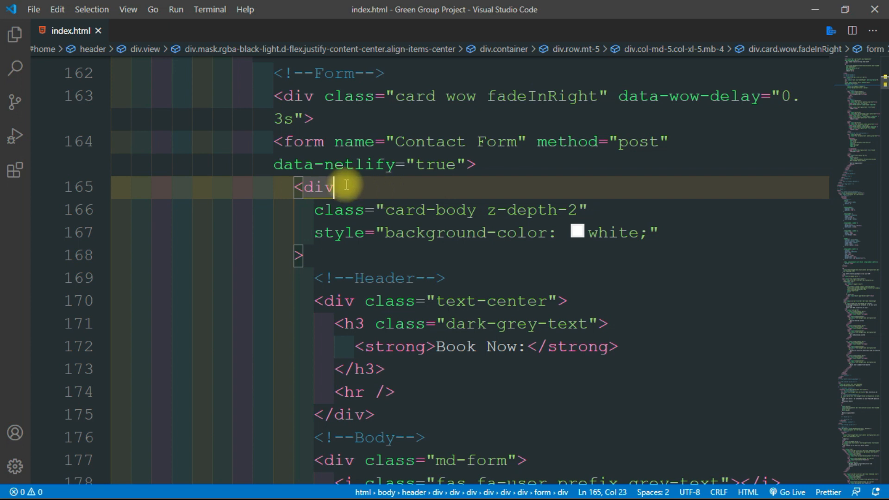
Close index.html and Visual Studio Code, and minimize the Netlify browser window to reach the desktop.
{"action": "left_click", "coordinate": [98, 32]}
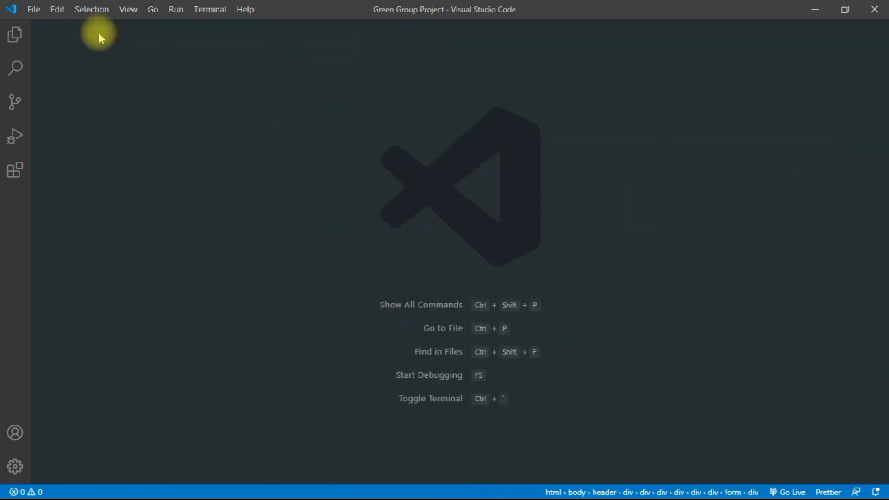
{"action": "left_click", "coordinate": [874, 9]}
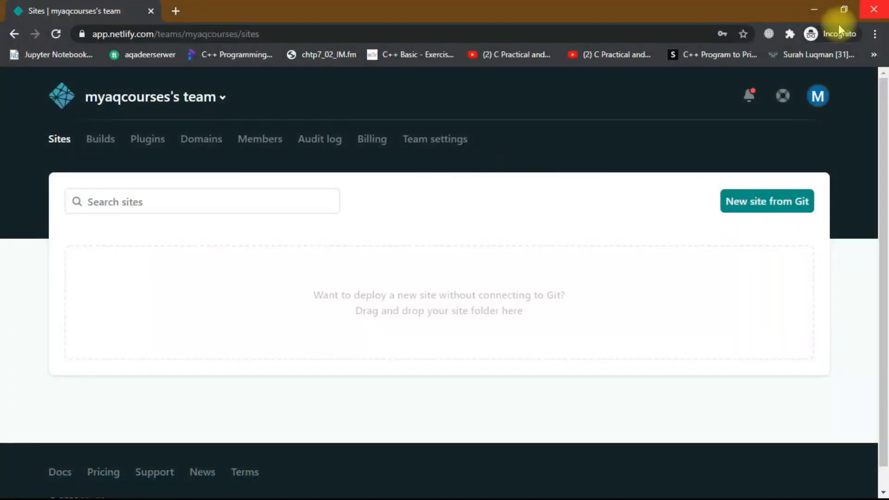
{"action": "left_click", "coordinate": [816, 9]}
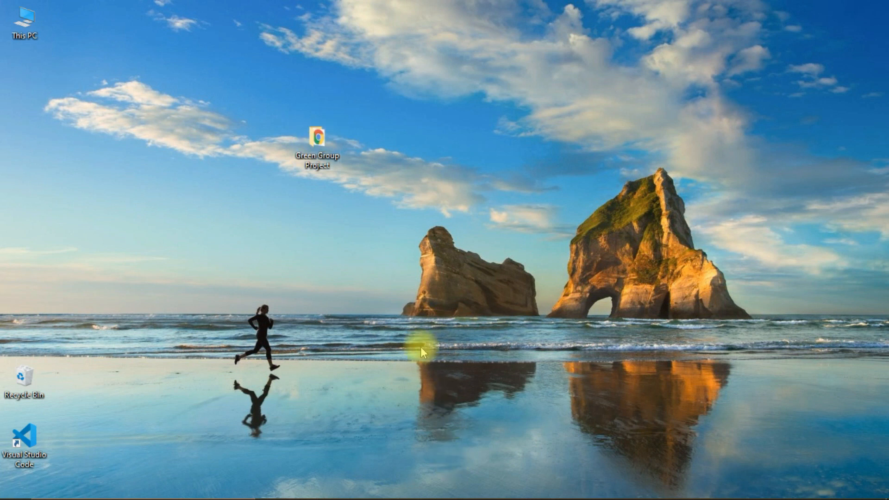
Deploy the Green Group Project folder from the desktop as a new Netlify site by dropping it onto the Sites page.
{"action": "left_click", "coordinate": [369, 488]}
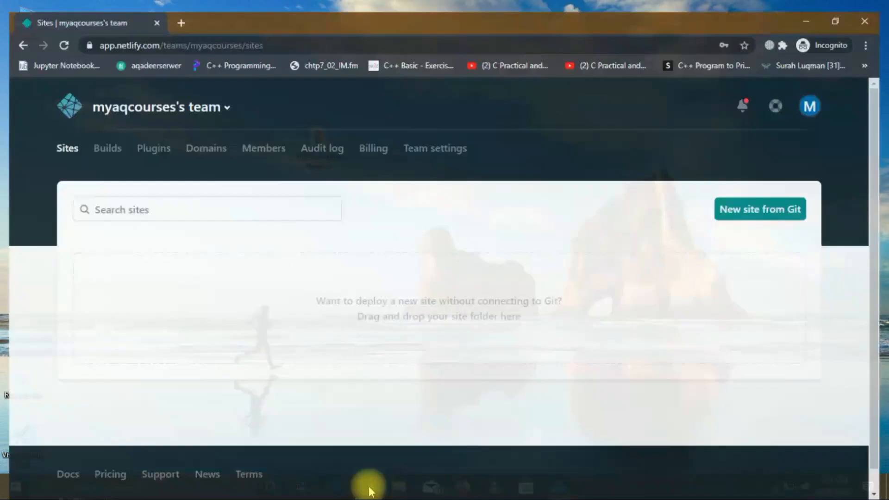
{"action": "left_click", "coordinate": [814, 8]}
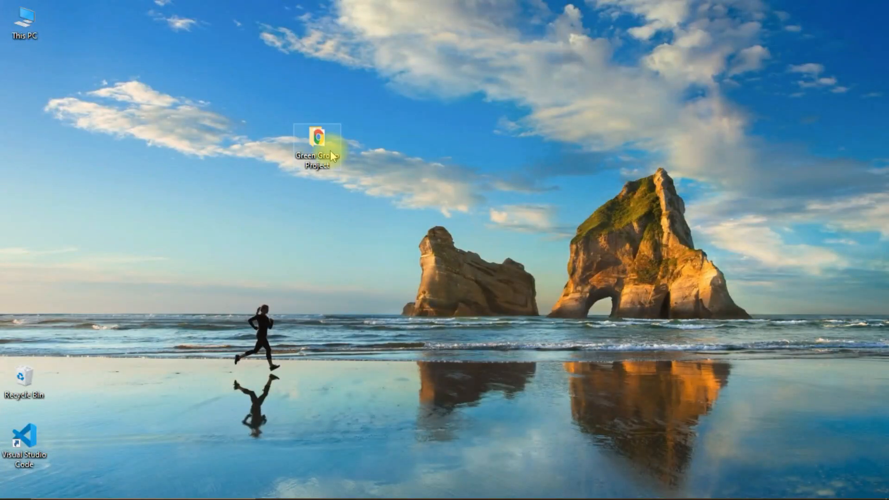
{"action": "left_click_drag", "start_coordinate": [320, 144], "coordinate": [339, 310]}
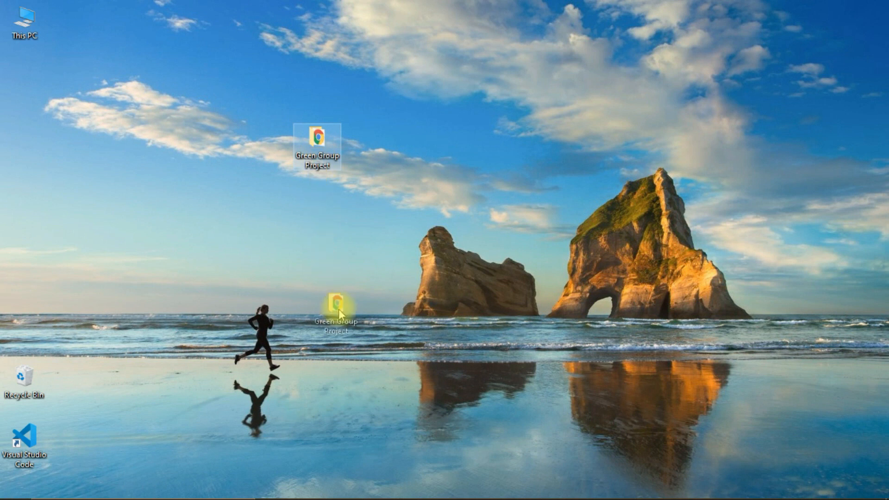
{"action": "left_click_drag", "start_coordinate": [368, 474], "coordinate": [277, 280]}
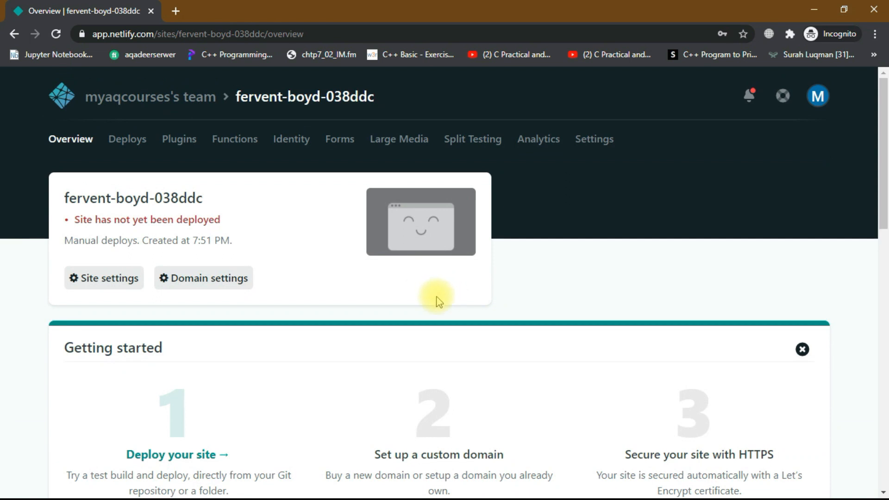
Open the deployed site fervent-boyd-038ddc.netlify.app to check its connection security details, then close it and return to the site overview.
{"action": "scroll", "coordinate": [330, 361], "scroll_direction": "down", "scroll_amount": 2}
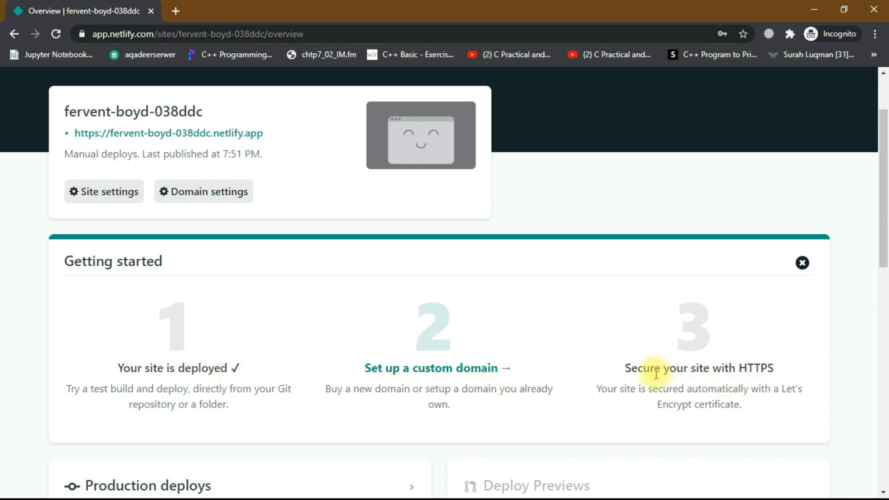
{"action": "scroll", "coordinate": [569, 363], "scroll_direction": "up", "scroll_amount": 1}
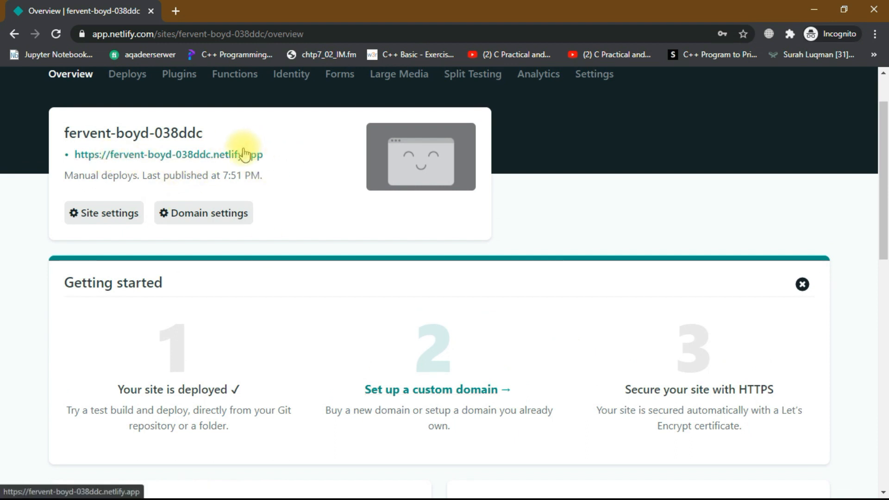
{"action": "left_click", "coordinate": [131, 211]}
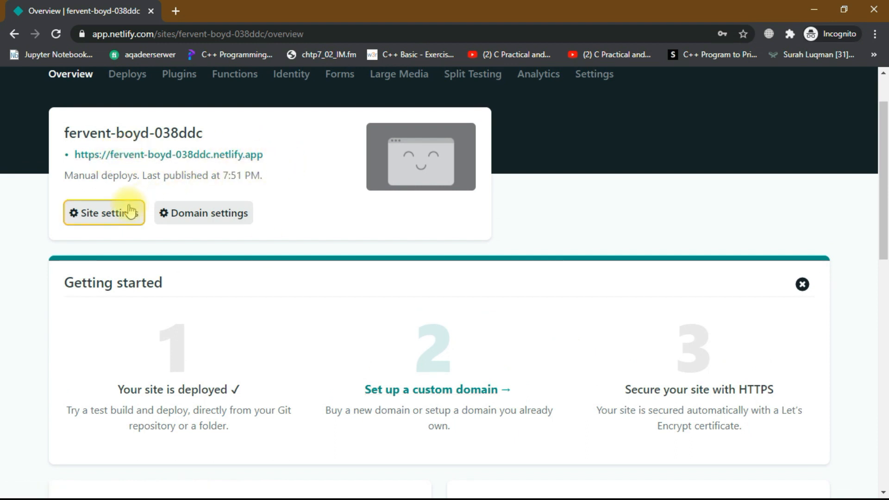
{"action": "left_click", "coordinate": [175, 156]}
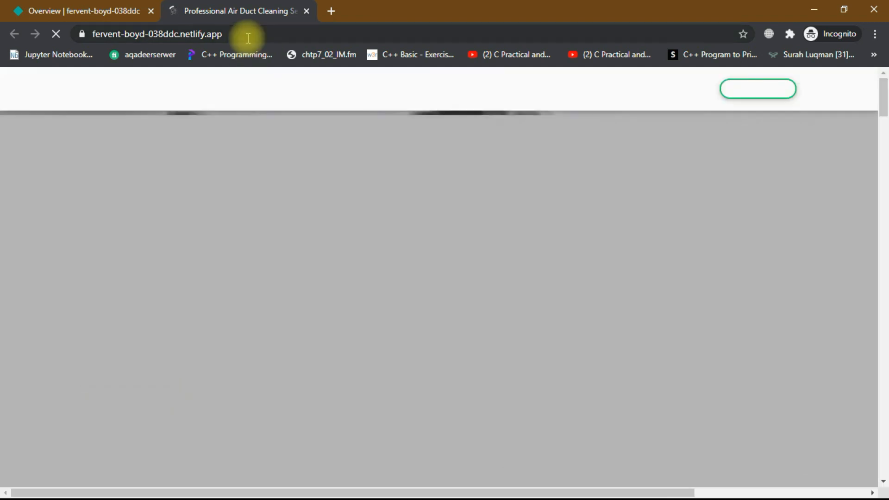
{"action": "left_click", "coordinate": [76, 36]}
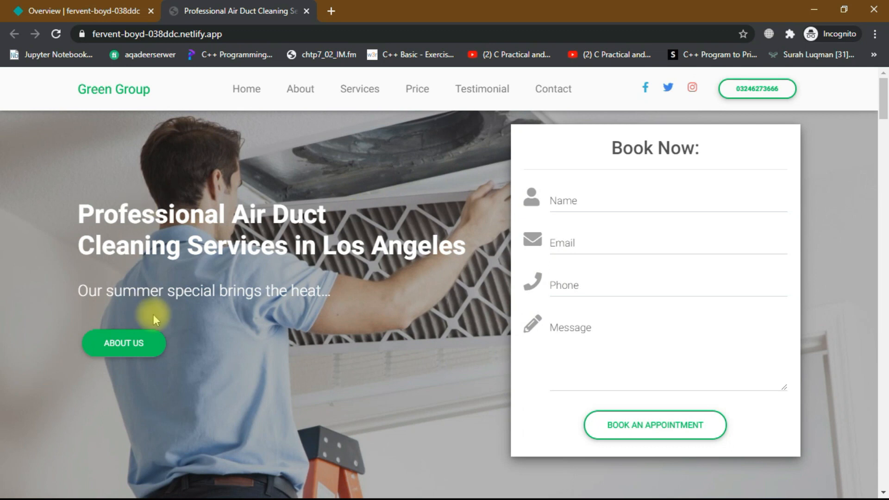
{"action": "left_click", "coordinate": [82, 34]}
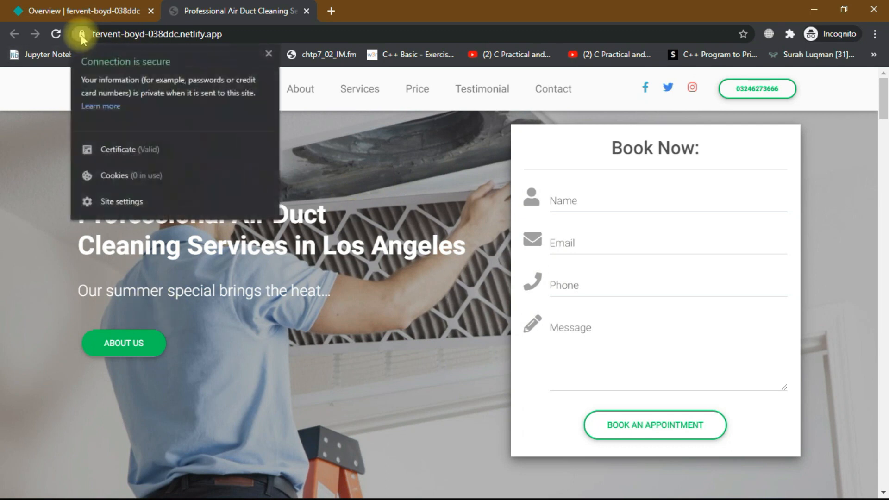
{"action": "left_click", "coordinate": [269, 52]}
{"action": "left_click", "coordinate": [107, 10]}
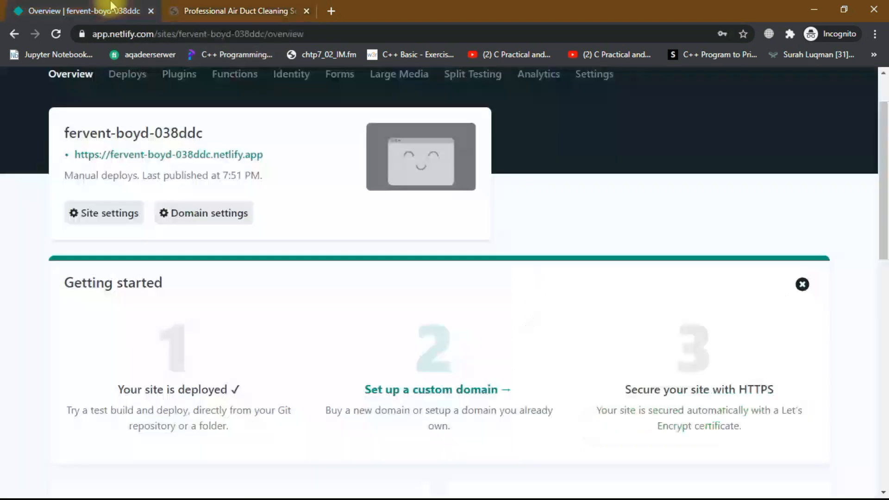
{"action": "left_click", "coordinate": [306, 10]}
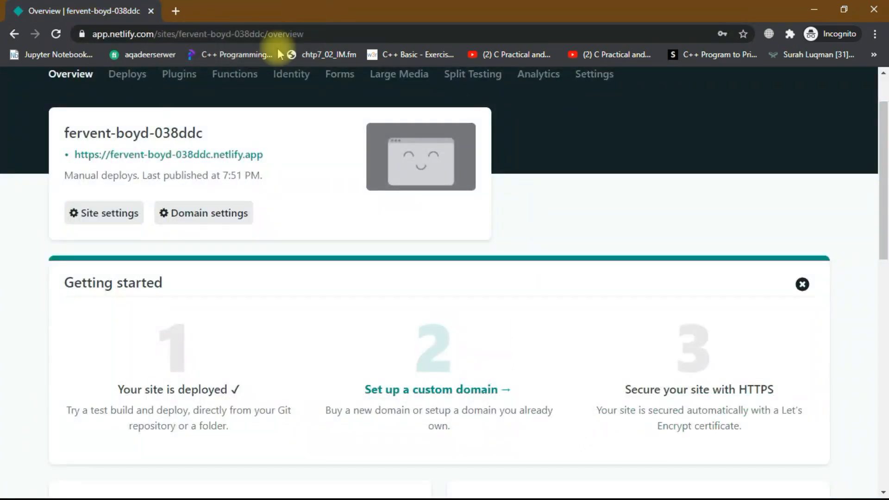
Change the site name to aqcourses in the site's general settings and save it.
{"action": "left_click", "coordinate": [117, 217]}
{"action": "scroll", "coordinate": [343, 352], "scroll_direction": "down", "scroll_amount": 4}
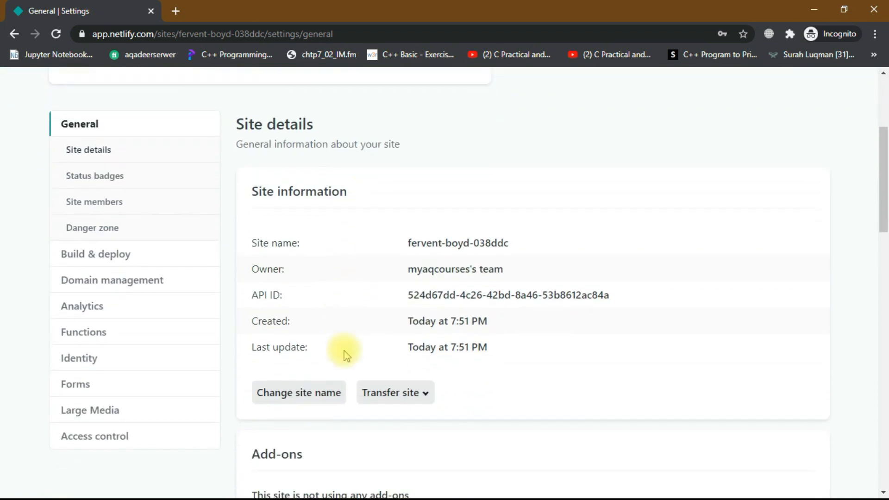
{"action": "scroll", "coordinate": [345, 354], "scroll_direction": "down", "scroll_amount": 2}
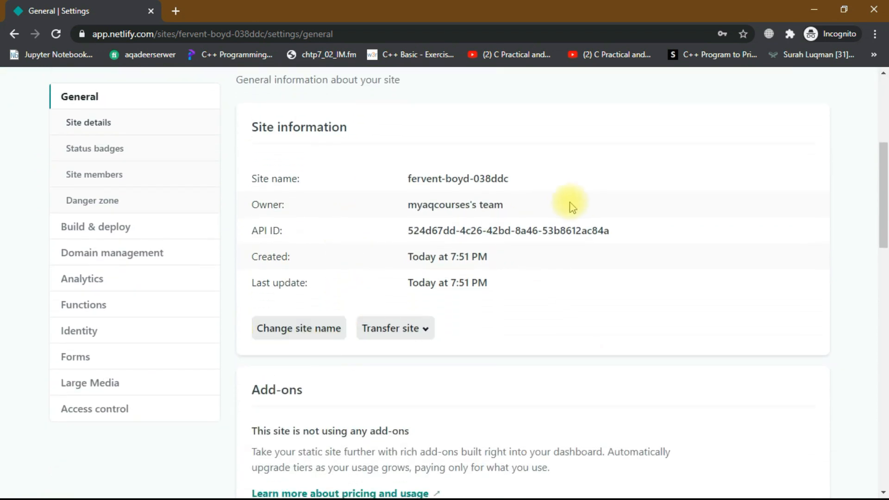
{"action": "left_click_drag", "start_coordinate": [513, 182], "coordinate": [387, 193]}
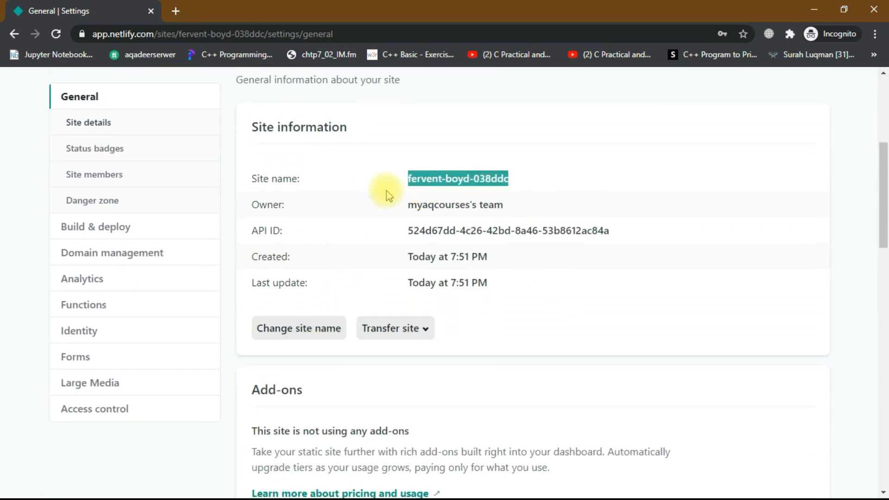
{"action": "left_click", "coordinate": [329, 331]}
{"action": "left_click_drag", "start_coordinate": [411, 296], "coordinate": [273, 295]}
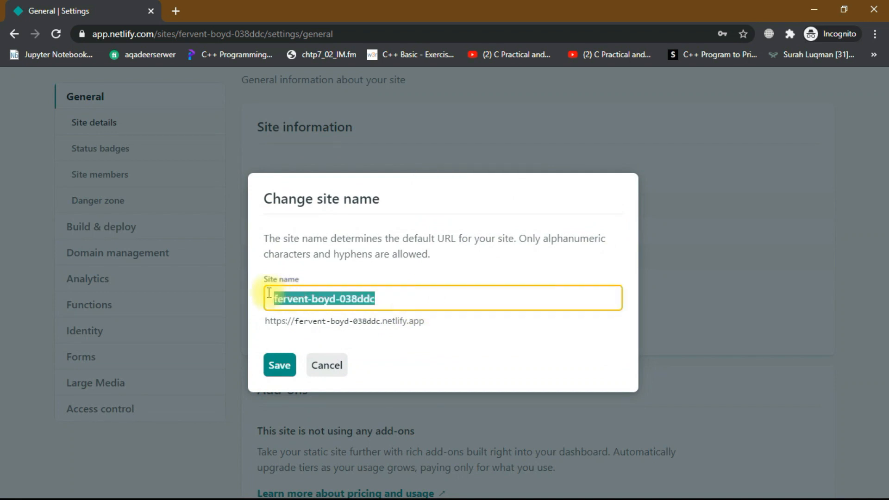
{"action": "type", "text": "aqcourses"}
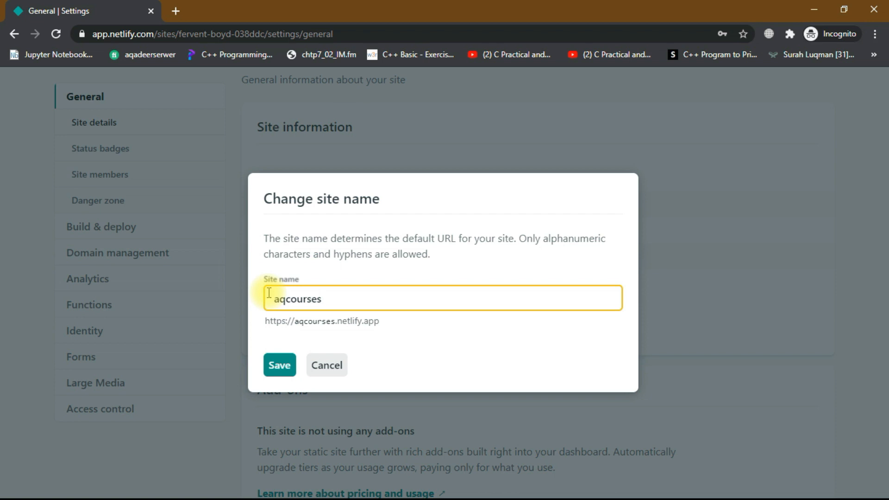
{"action": "left_click", "coordinate": [279, 366]}
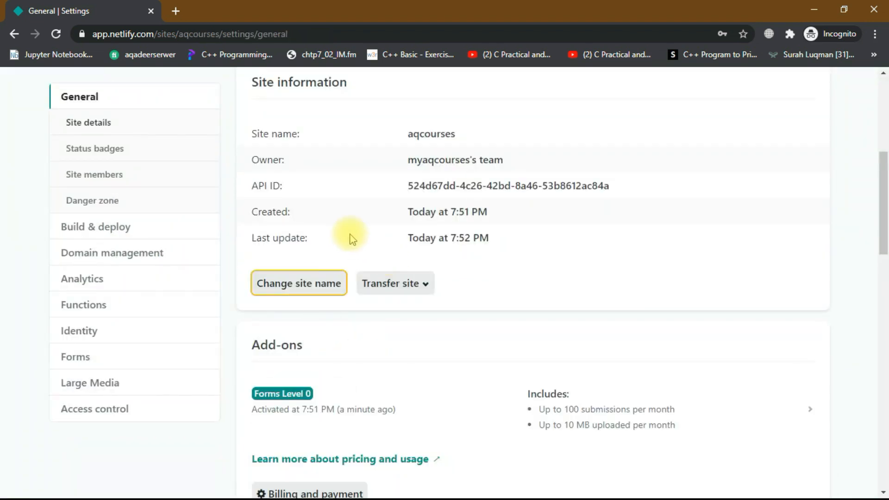
Return to the site overview and open the live site at aqcourses.netlify.app to check its new address.
{"action": "scroll", "coordinate": [351, 239], "scroll_direction": "up", "scroll_amount": 7}
{"action": "left_click", "coordinate": [68, 140]}
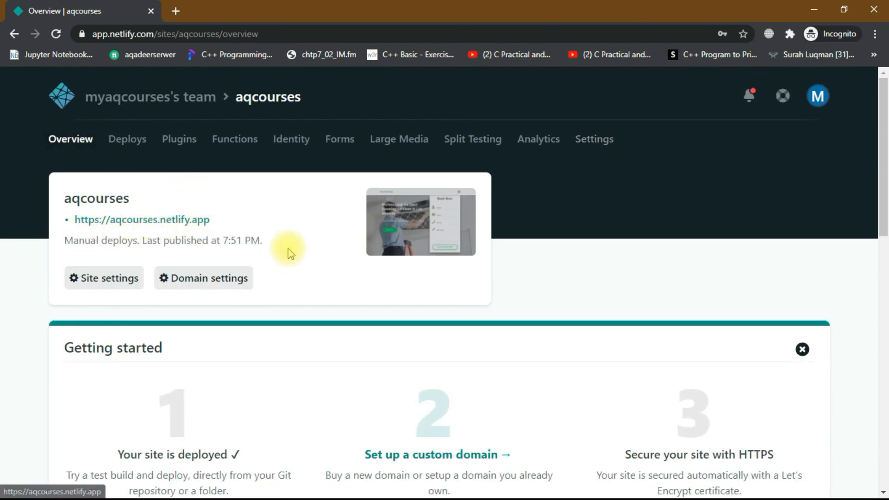
{"action": "left_click", "coordinate": [180, 221]}
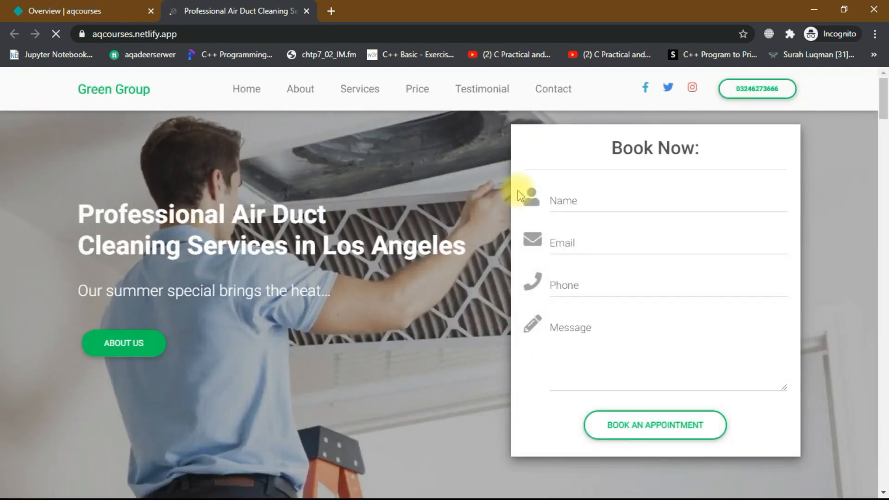
{"action": "left_click_drag", "start_coordinate": [188, 33], "coordinate": [84, 31]}
{"action": "left_click", "coordinate": [317, 176]}
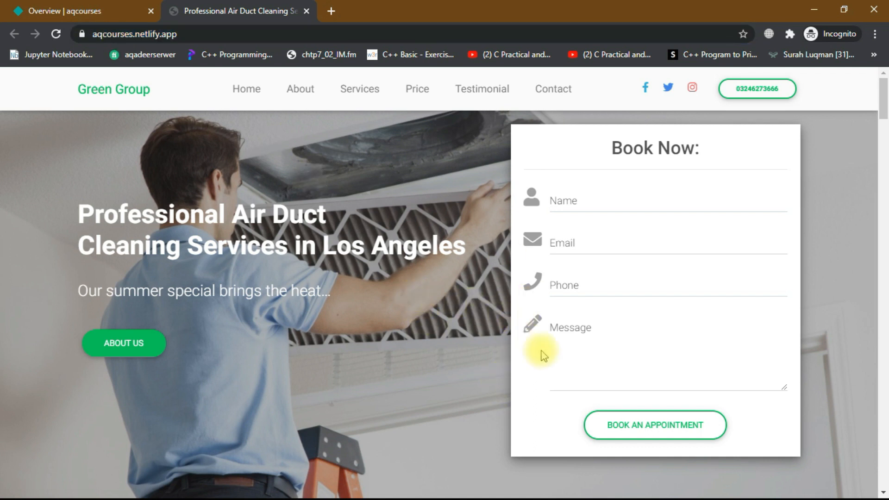
Fill in the Book Now form with the customer's name, email, phone number and a short greeting message, and submit it.
{"action": "left_click", "coordinate": [659, 434]}
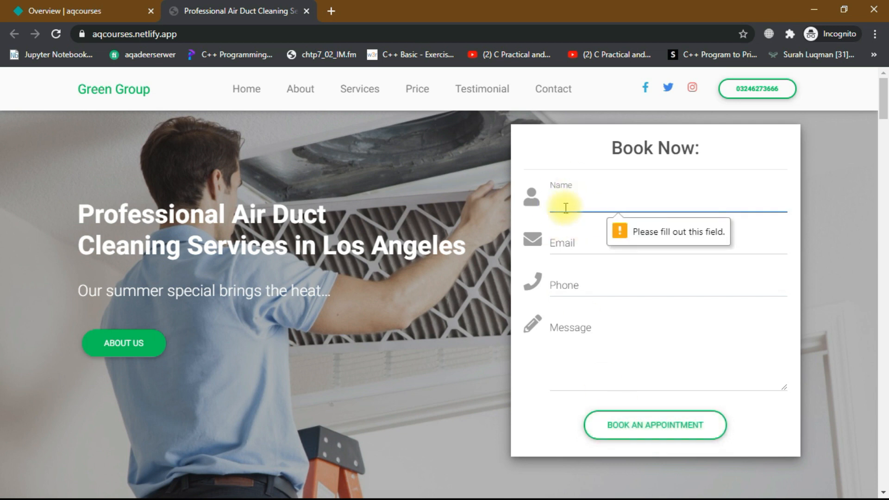
{"action": "type", "text": "Nad"}
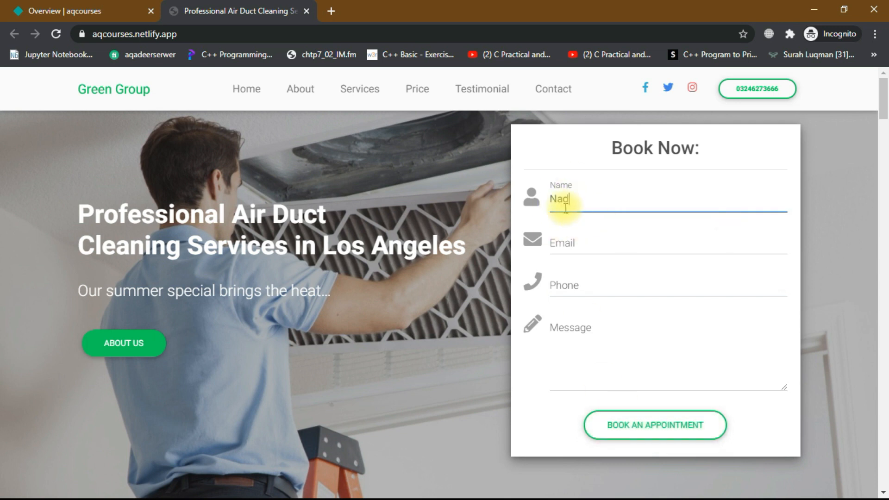
{"action": "left_click", "coordinate": [574, 243]}
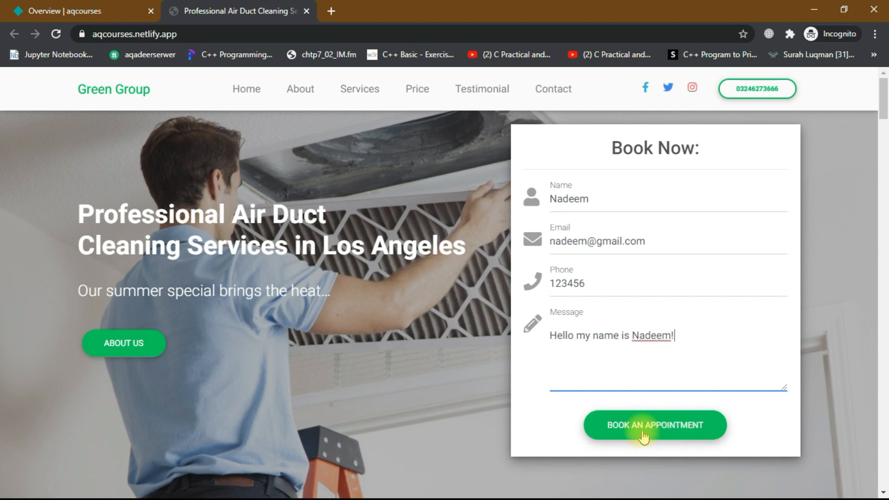
{"action": "left_click", "coordinate": [643, 435]}
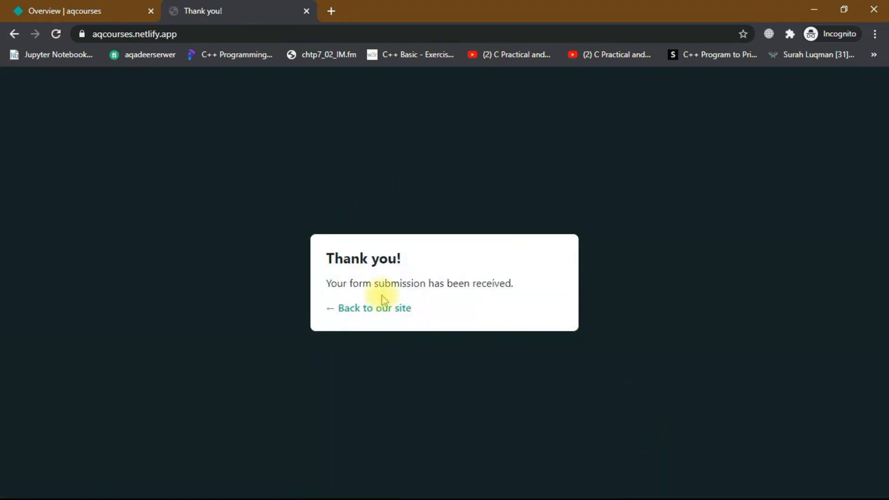
Read the form submission confirmation and return to the Green Group site.
{"action": "left_click_drag", "start_coordinate": [419, 258], "coordinate": [308, 260]}
{"action": "left_click", "coordinate": [476, 284]}
{"action": "left_click_drag", "start_coordinate": [514, 283], "coordinate": [324, 288]}
{"action": "left_click", "coordinate": [491, 308]}
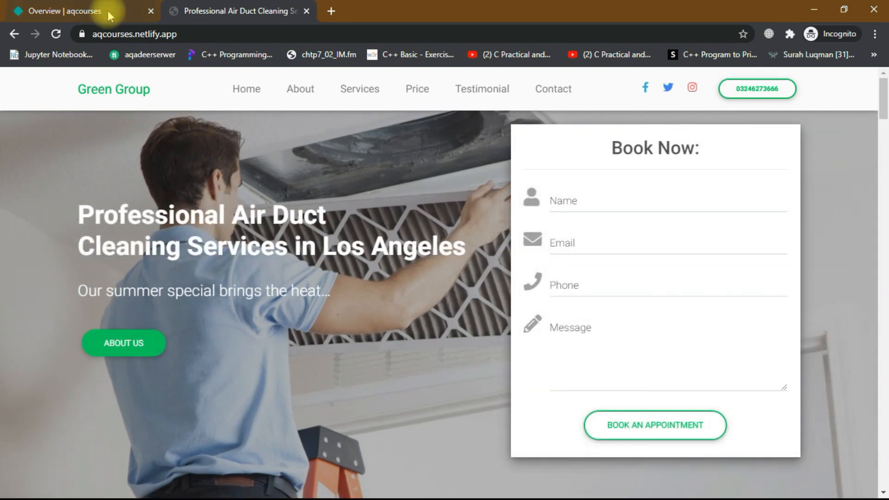
Open the Contact Form's verified submissions from the aqcourses site's forms in Netlify.
{"action": "left_click", "coordinate": [107, 11]}
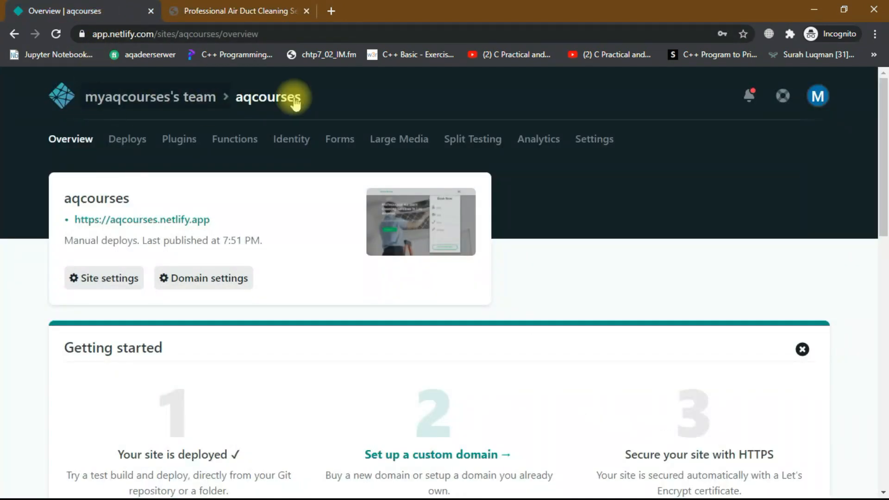
{"action": "left_click", "coordinate": [340, 140]}
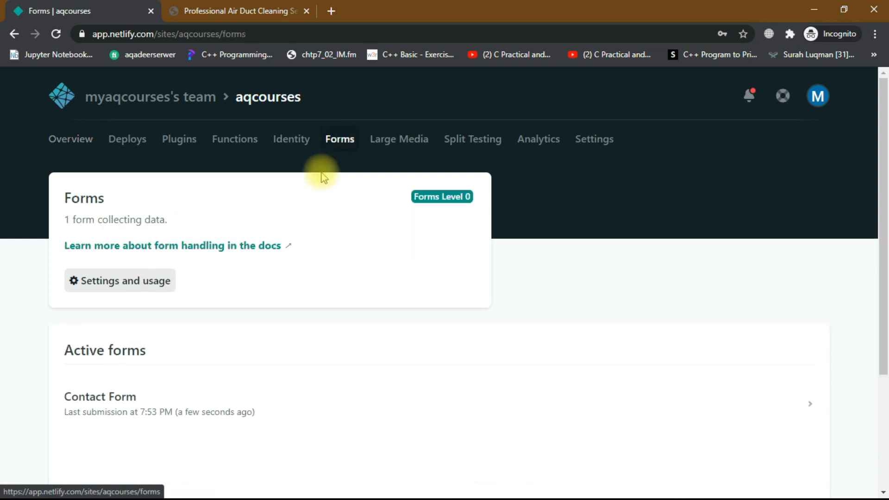
{"action": "scroll", "coordinate": [298, 263], "scroll_direction": "down", "scroll_amount": 3}
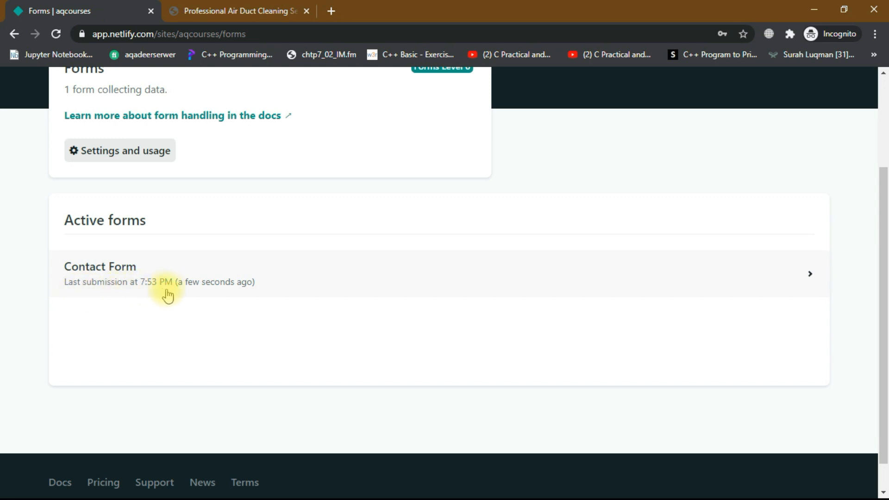
{"action": "left_click", "coordinate": [131, 278]}
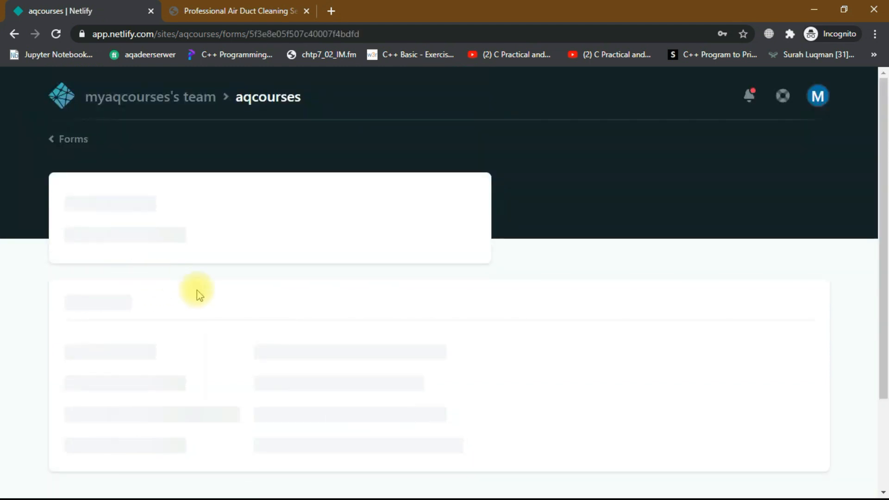
{"action": "scroll", "coordinate": [199, 318], "scroll_direction": "down", "scroll_amount": 1}
{"action": "scroll", "coordinate": [199, 319], "scroll_direction": "down", "scroll_amount": 2}
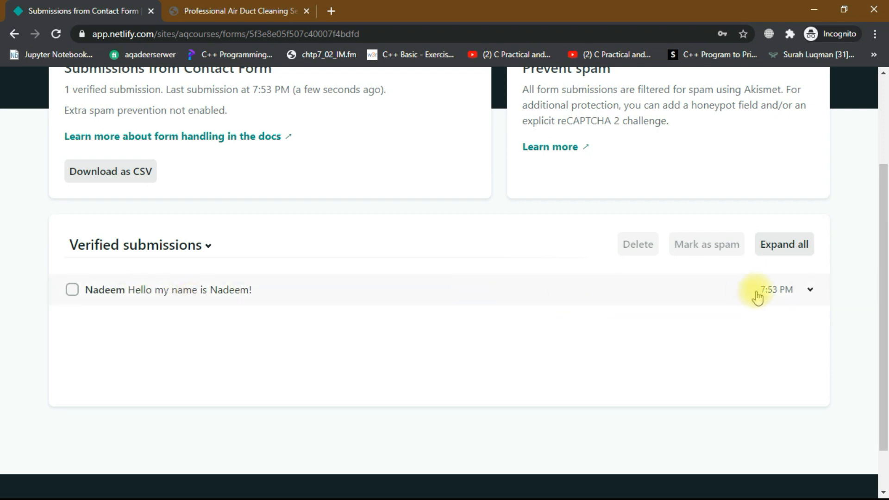
Expand and collapse the verified submission's details, then select and deselect it to view the available actions.
{"action": "left_click", "coordinate": [787, 291]}
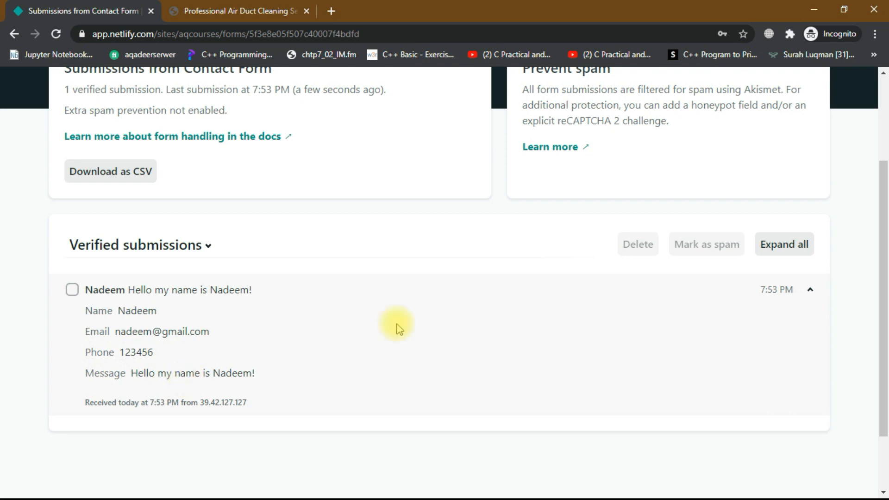
{"action": "left_click", "coordinate": [812, 293]}
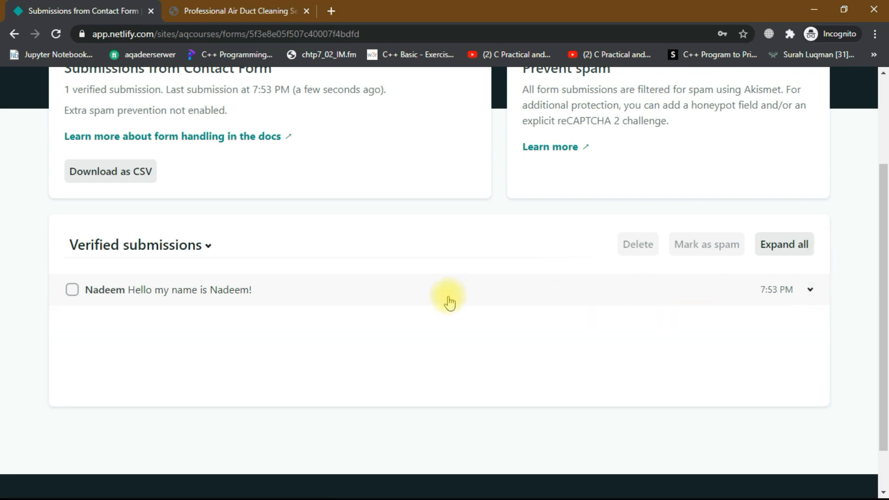
{"action": "scroll", "coordinate": [446, 301], "scroll_direction": "up", "scroll_amount": 1}
{"action": "left_click", "coordinate": [73, 334]}
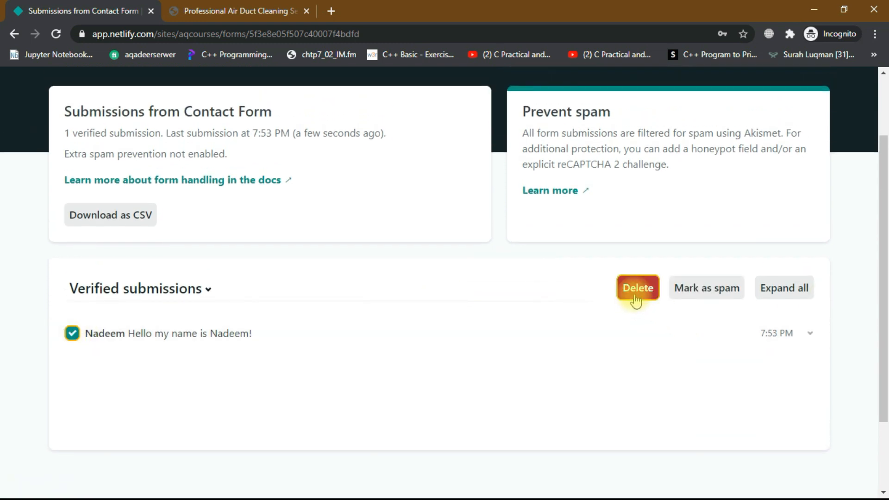
{"action": "left_click", "coordinate": [72, 333]}
{"action": "scroll", "coordinate": [294, 288], "scroll_direction": "up", "scroll_amount": 2}
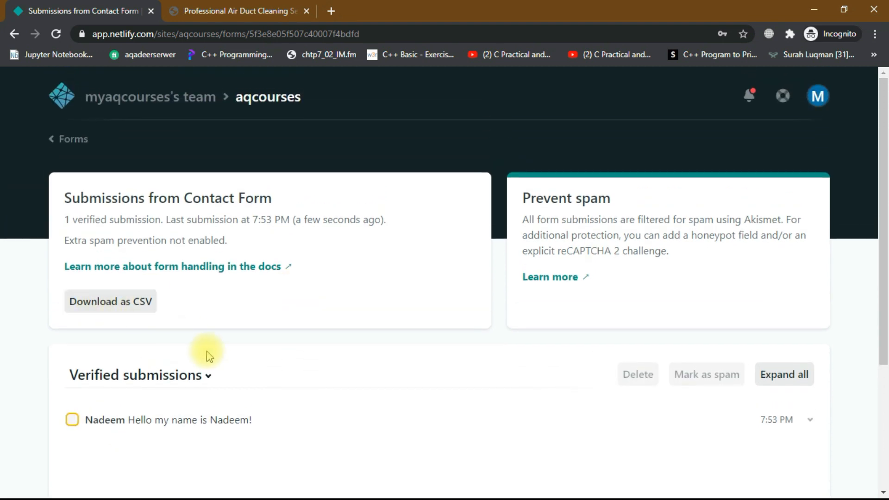
Download the Contact Form submissions as CSV, review Contact Form.csv in Excel, and close it without saving.
{"action": "scroll", "coordinate": [208, 353], "scroll_direction": "down", "scroll_amount": 1}
{"action": "left_click", "coordinate": [125, 287]}
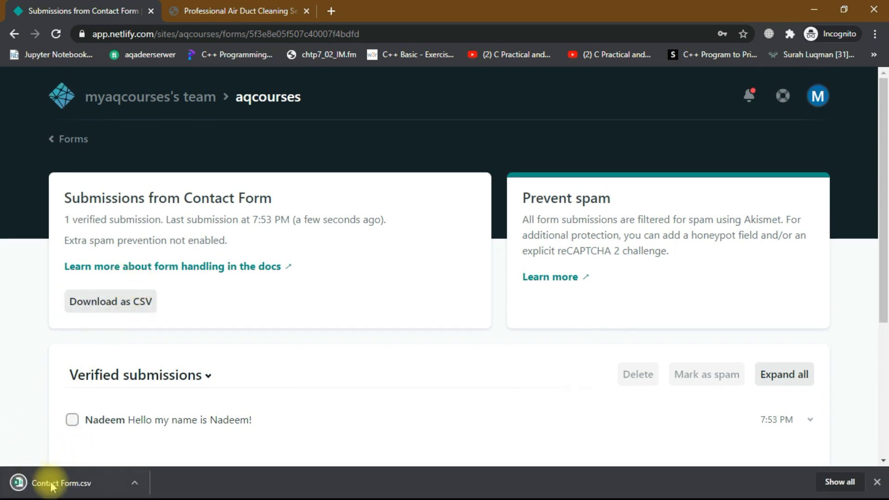
{"action": "left_click", "coordinate": [59, 487]}
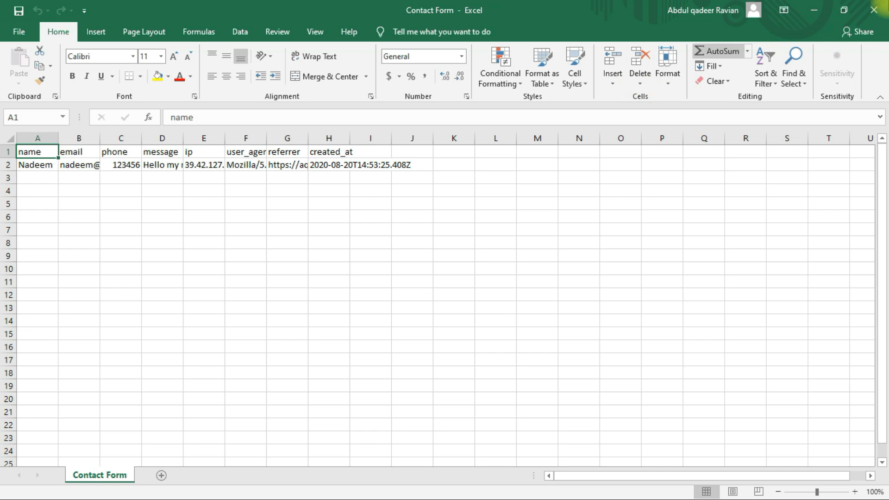
{"action": "left_click", "coordinate": [885, 6]}
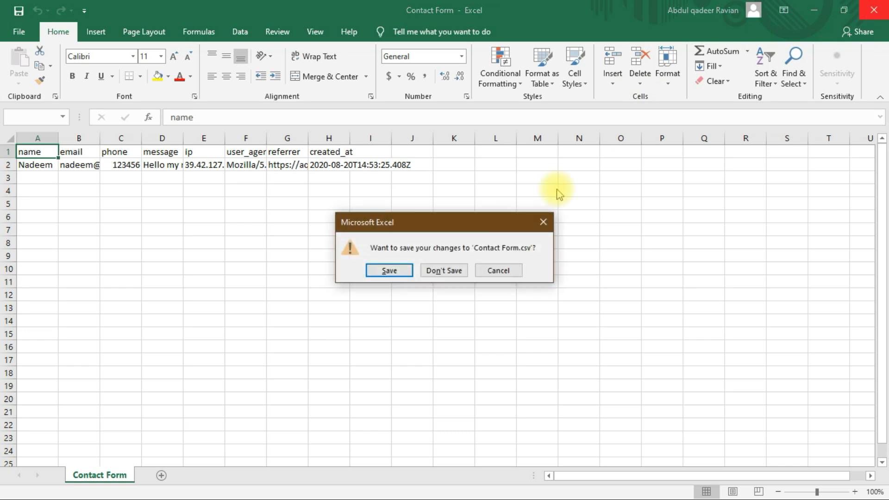
{"action": "left_click", "coordinate": [445, 270]}
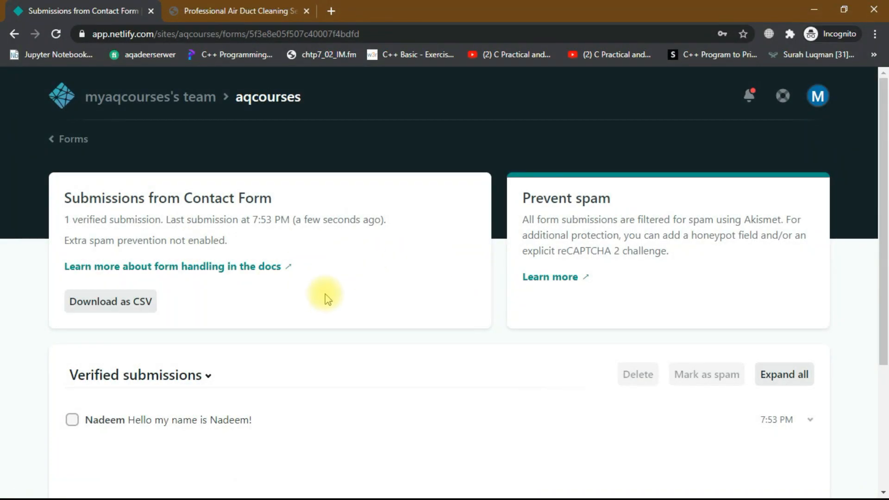
Return to the aqcourses forms overview and open the form notifications section of its settings and usage.
{"action": "scroll", "coordinate": [260, 340], "scroll_direction": "down", "scroll_amount": 1}
{"action": "scroll", "coordinate": [258, 341], "scroll_direction": "up", "scroll_amount": 1}
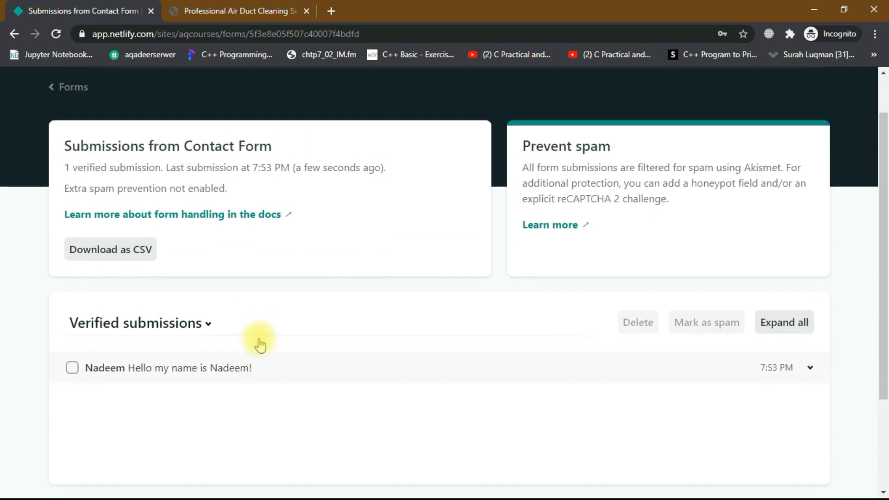
{"action": "left_click", "coordinate": [58, 139]}
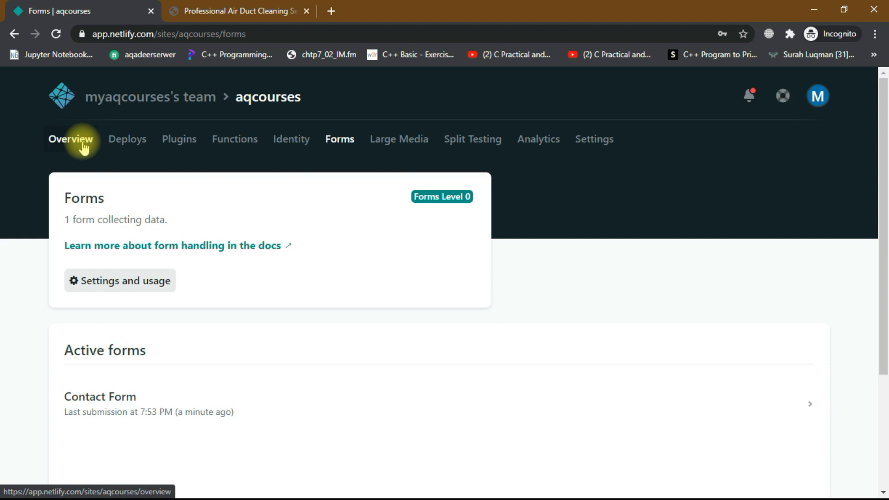
{"action": "scroll", "coordinate": [206, 250], "scroll_direction": "down", "scroll_amount": 3}
{"action": "scroll", "coordinate": [209, 250], "scroll_direction": "up", "scroll_amount": 3}
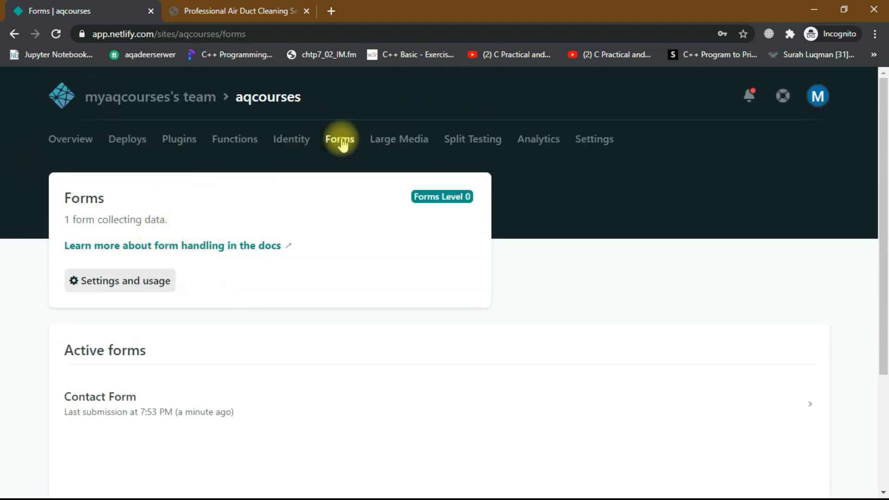
{"action": "left_click", "coordinate": [137, 282]}
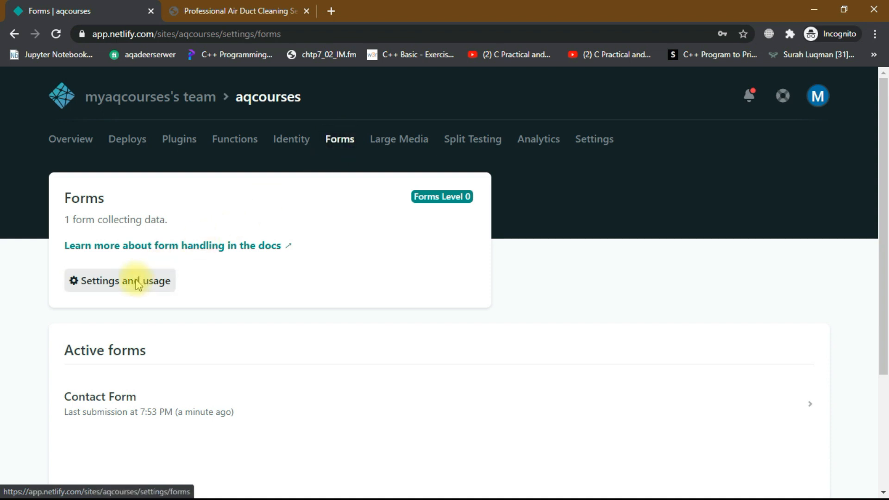
{"action": "scroll", "coordinate": [292, 304], "scroll_direction": "down", "scroll_amount": 3}
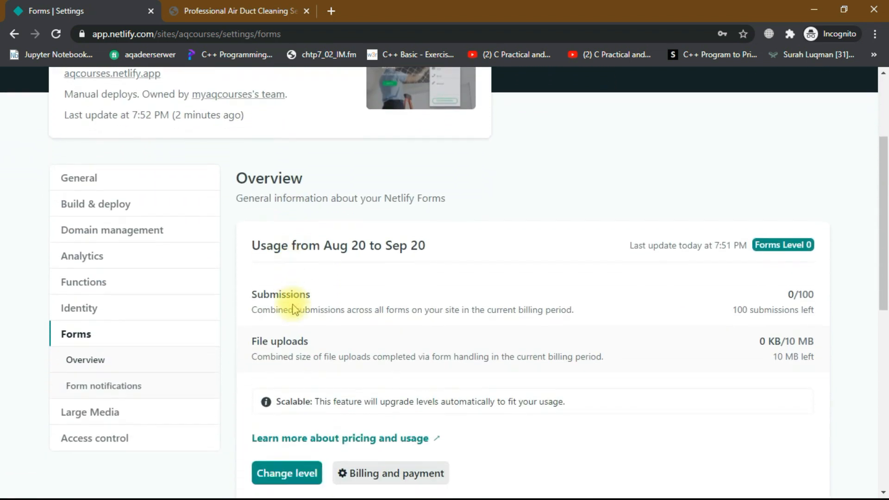
{"action": "left_click", "coordinate": [121, 342]}
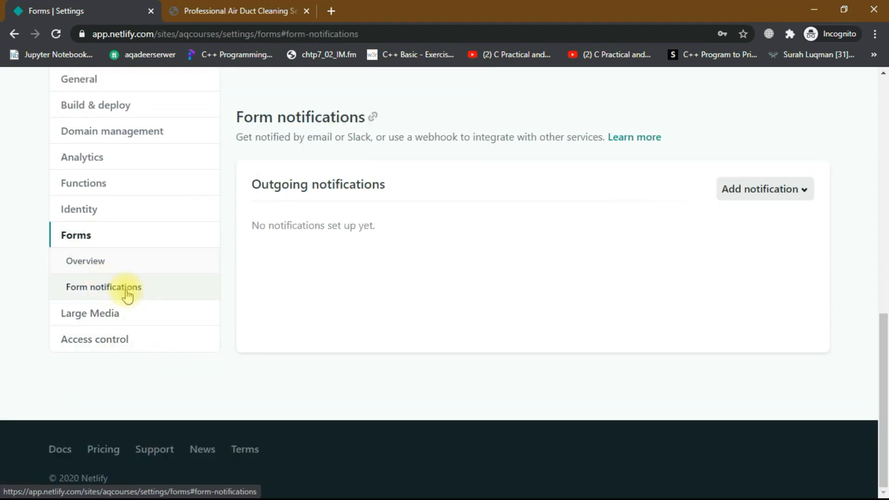
Read the form notifications description and start a new email notification with New form submission as the event.
{"action": "scroll", "coordinate": [411, 284], "scroll_direction": "up", "scroll_amount": 1}
{"action": "left_click_drag", "start_coordinate": [385, 228], "coordinate": [260, 227]}
{"action": "left_click", "coordinate": [238, 187]}
{"action": "left_click_drag", "start_coordinate": [237, 186], "coordinate": [596, 190]}
{"action": "left_click", "coordinate": [625, 225]}
{"action": "left_click", "coordinate": [745, 237]}
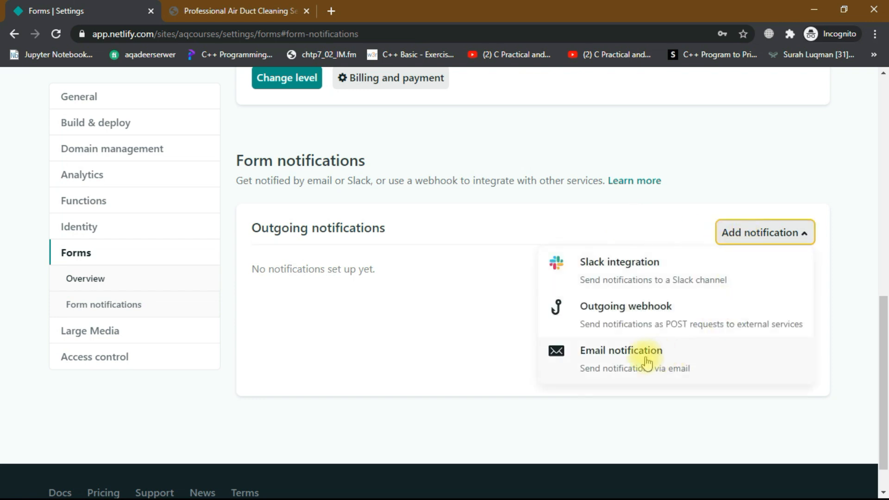
{"action": "left_click", "coordinate": [621, 360]}
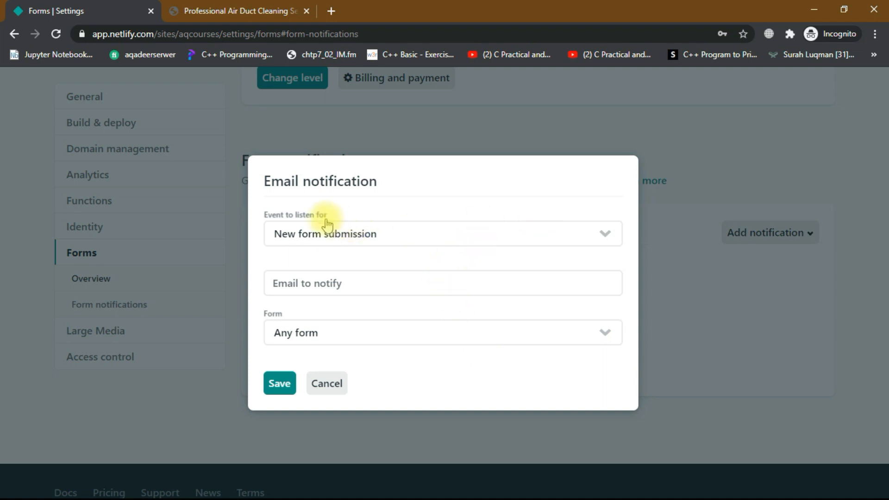
{"action": "left_click", "coordinate": [381, 235]}
{"action": "left_click", "coordinate": [321, 254]}
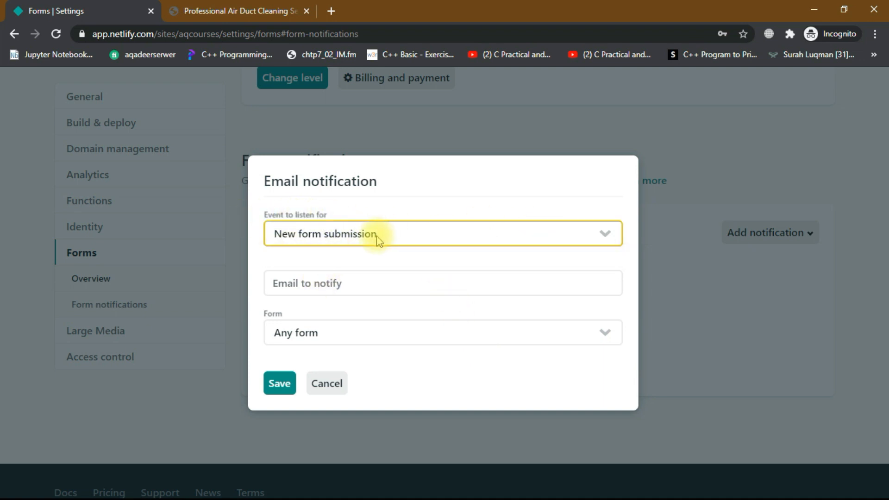
Enter the email address to notify, limit the notification to Contact Form, and save it.
{"action": "left_click", "coordinate": [351, 281]}
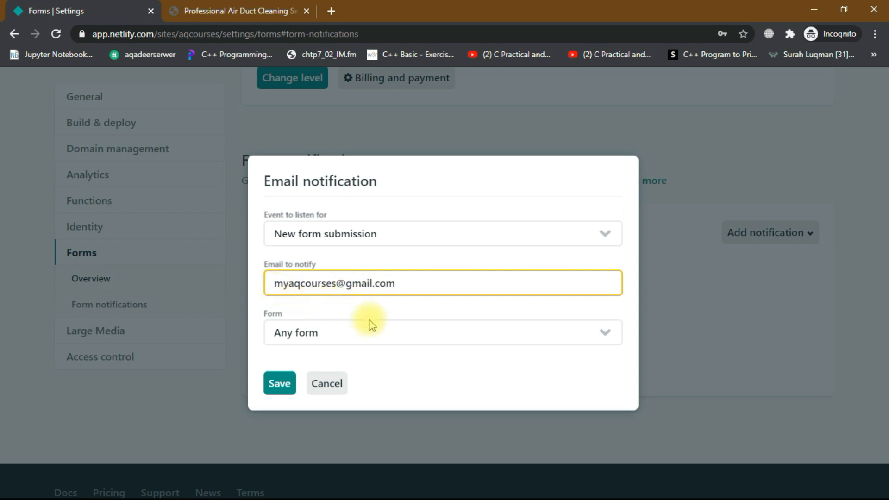
{"action": "left_click", "coordinate": [603, 337]}
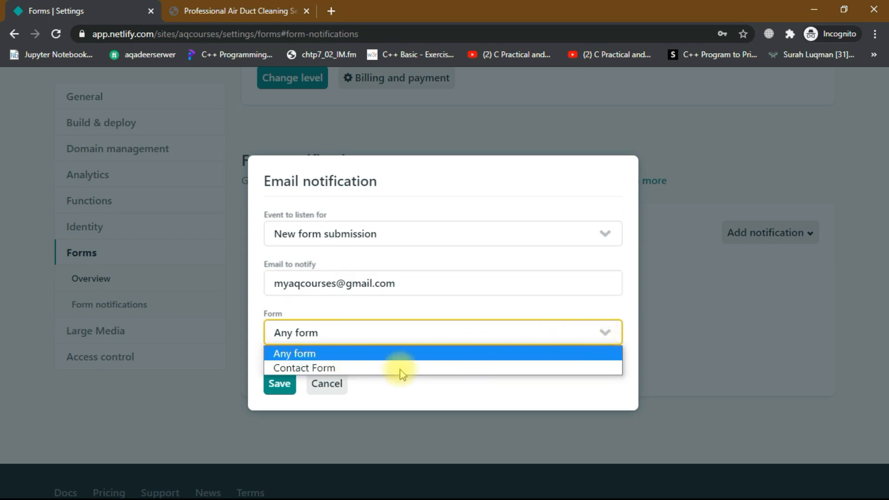
{"action": "left_click", "coordinate": [311, 368]}
{"action": "left_click", "coordinate": [281, 383]}
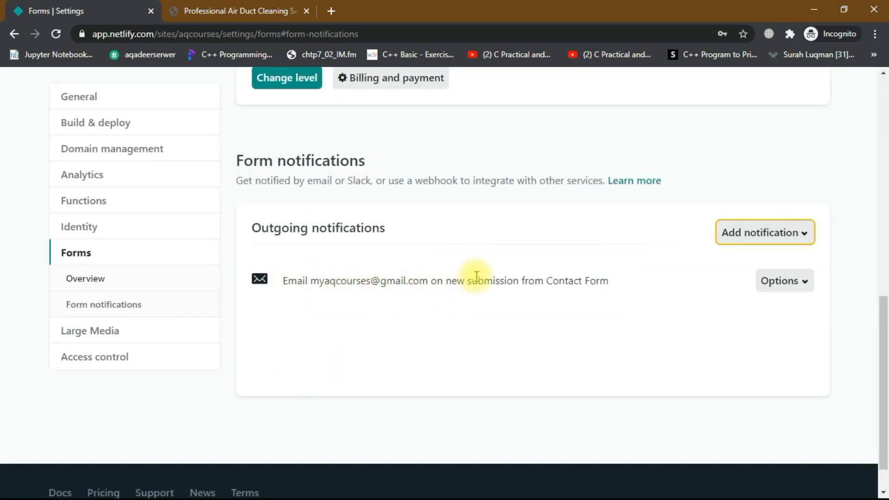
Close the old Green Group page and reopen the live aqcourses site in a new tab from the site overview.
{"action": "scroll", "coordinate": [466, 303], "scroll_direction": "up", "scroll_amount": 10}
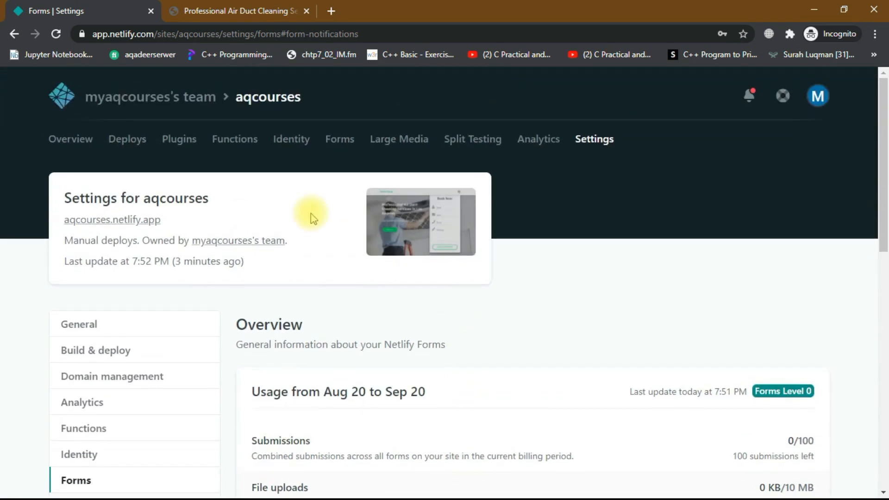
{"action": "left_click", "coordinate": [71, 139]}
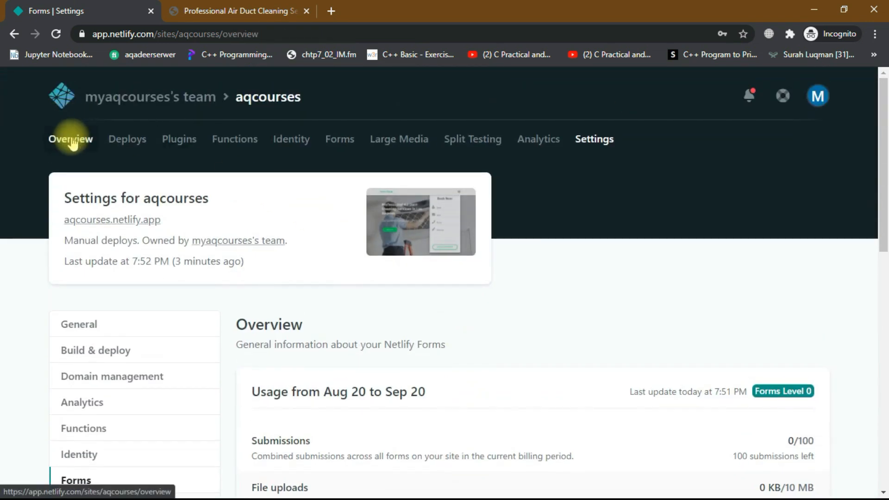
{"action": "left_click", "coordinate": [306, 11]}
{"action": "right_click", "coordinate": [163, 221]}
{"action": "left_click", "coordinate": [194, 230]}
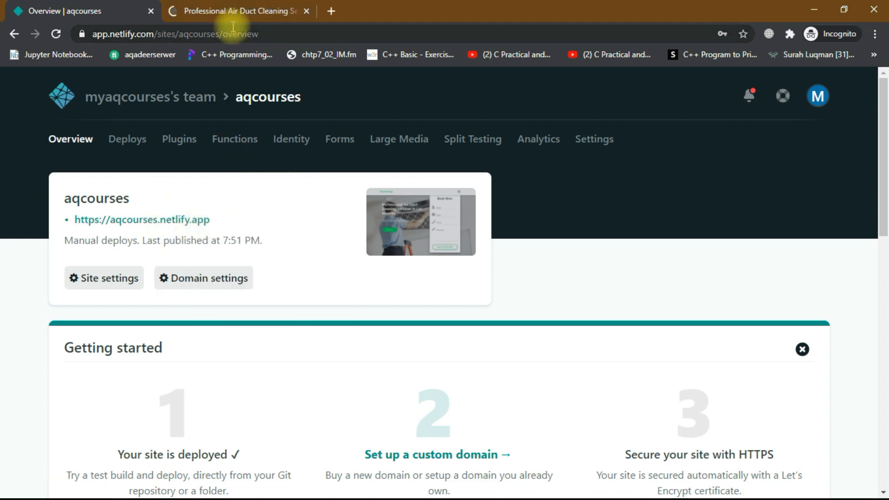
{"action": "left_click", "coordinate": [255, 10]}
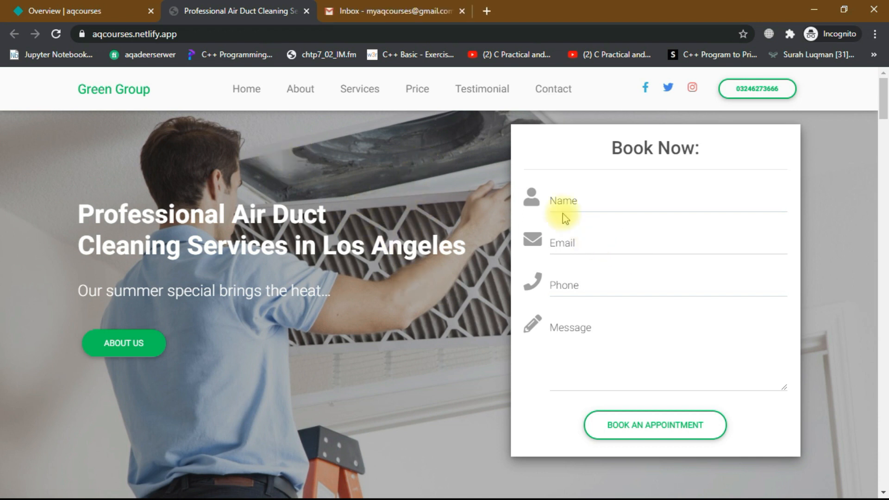
Fill in the Book Now form with a second customer's name, email, phone number and greeting message, and submit it.
{"action": "left_click", "coordinate": [588, 206]}
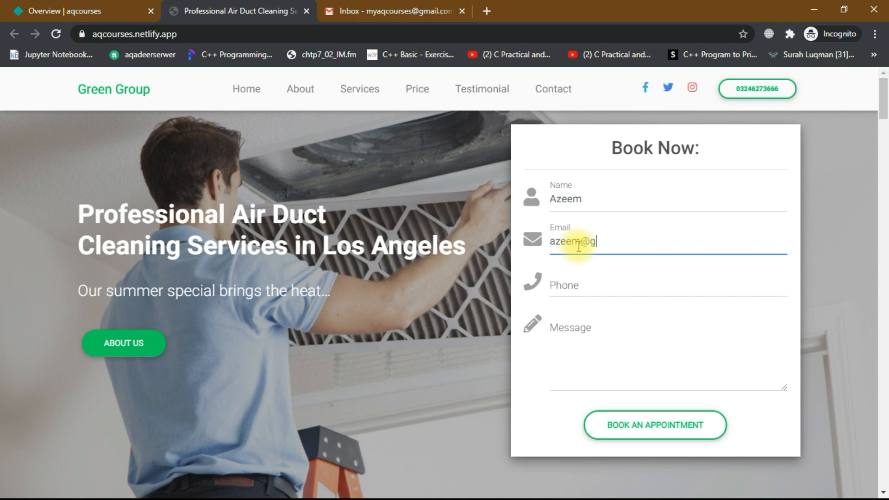
{"action": "left_click", "coordinate": [591, 291]}
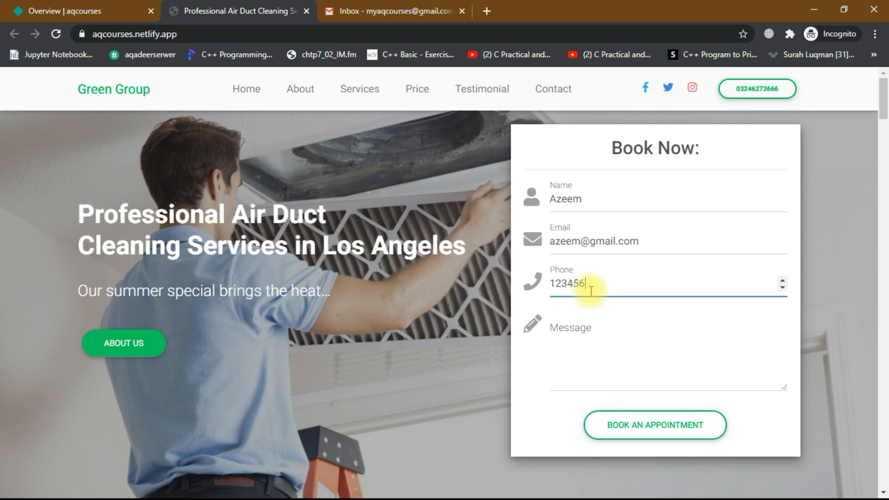
{"action": "key", "text": "Tab"}
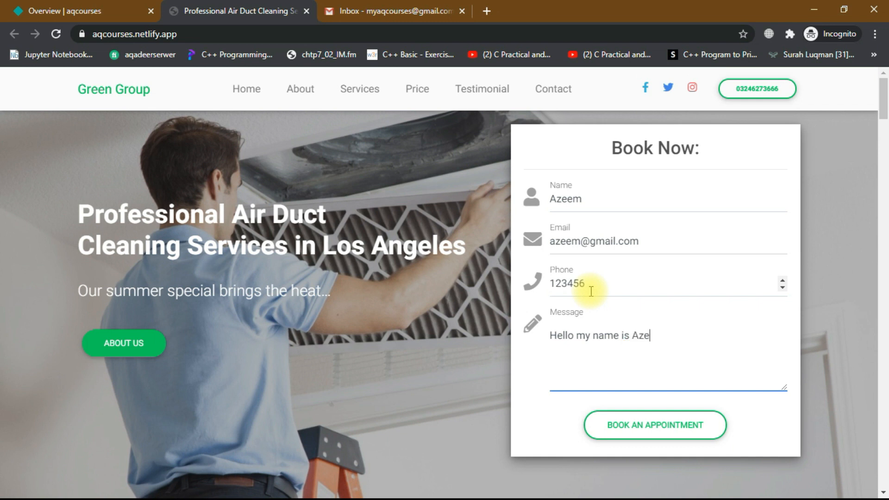
{"action": "left_click", "coordinate": [664, 431]}
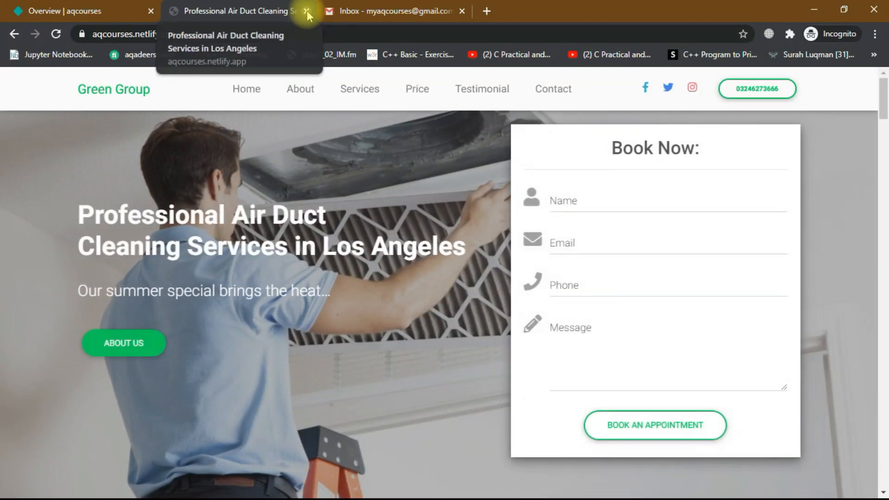
Close the Green Group page, switch to Gmail, read the Contact Form submission email from Netlify, and return to the inbox.
{"action": "left_click", "coordinate": [306, 10]}
{"action": "left_click", "coordinate": [93, 11]}
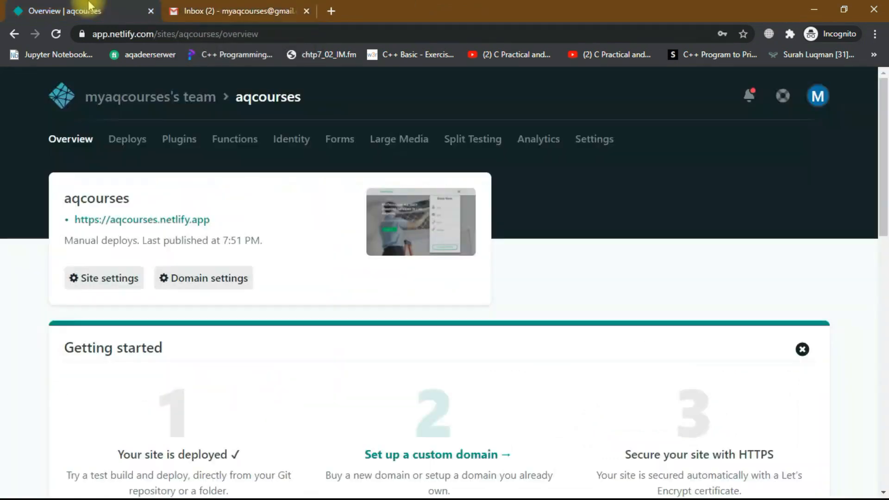
{"action": "left_click", "coordinate": [218, 7]}
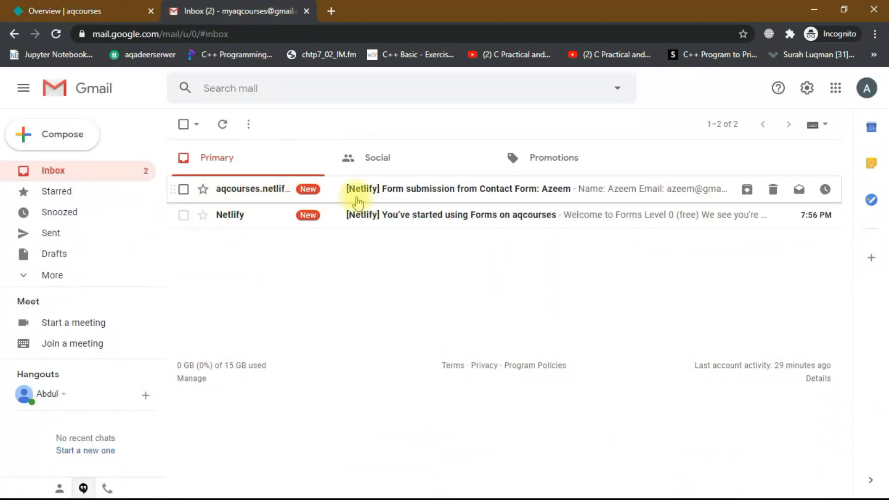
{"action": "left_click", "coordinate": [395, 190]}
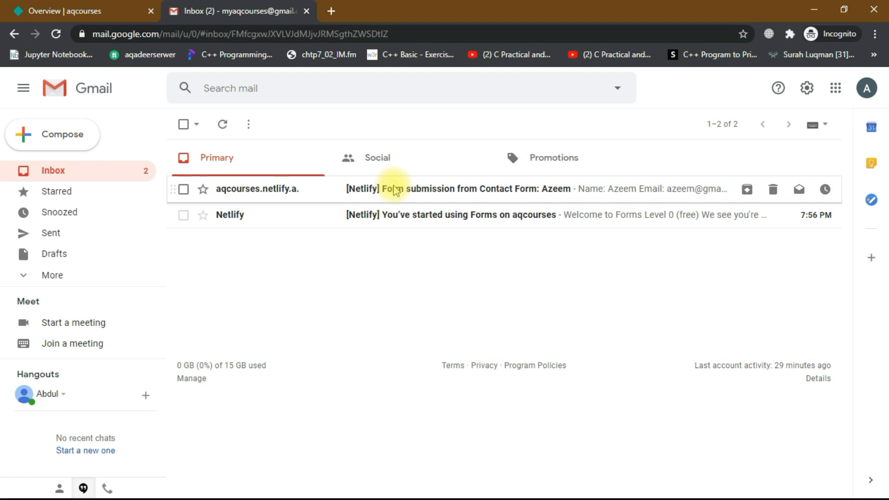
{"action": "left_click_drag", "start_coordinate": [210, 226], "coordinate": [281, 248]}
{"action": "left_click", "coordinate": [283, 252]}
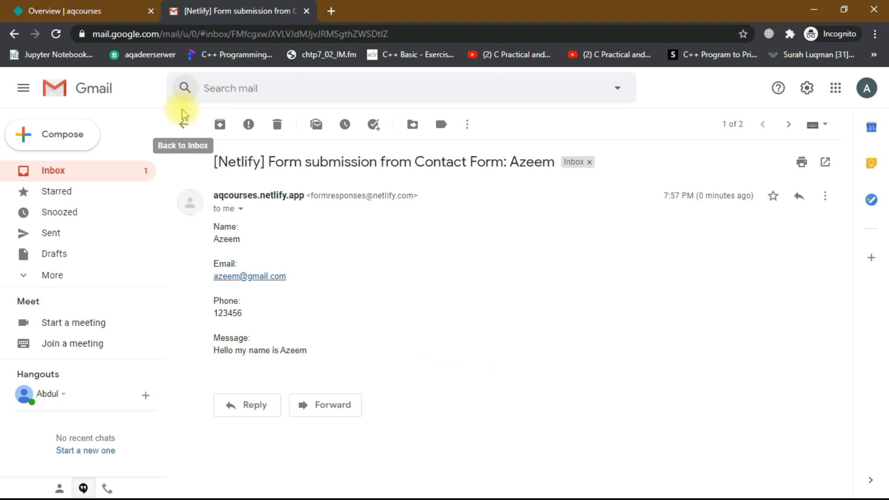
{"action": "left_click", "coordinate": [185, 125]}
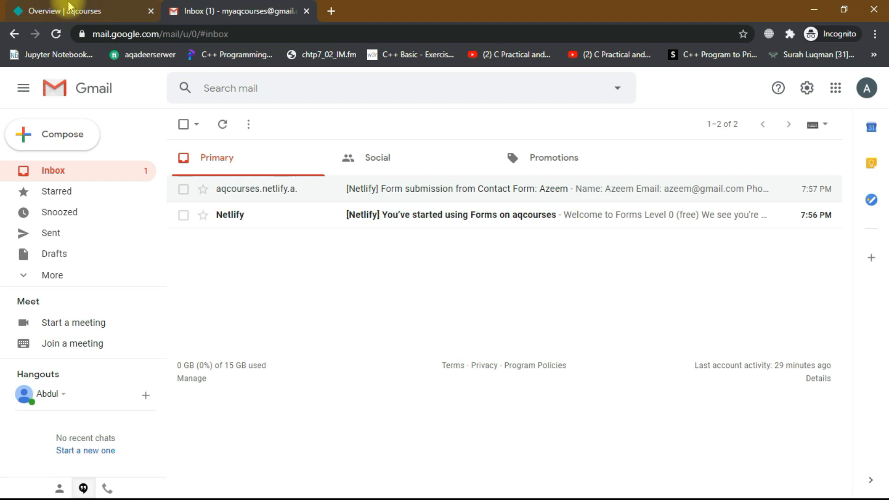
Switch back to Netlify, open the Contact Form's verified submissions and expand the newest one.
{"action": "left_click", "coordinate": [67, 10]}
{"action": "left_click", "coordinate": [340, 139]}
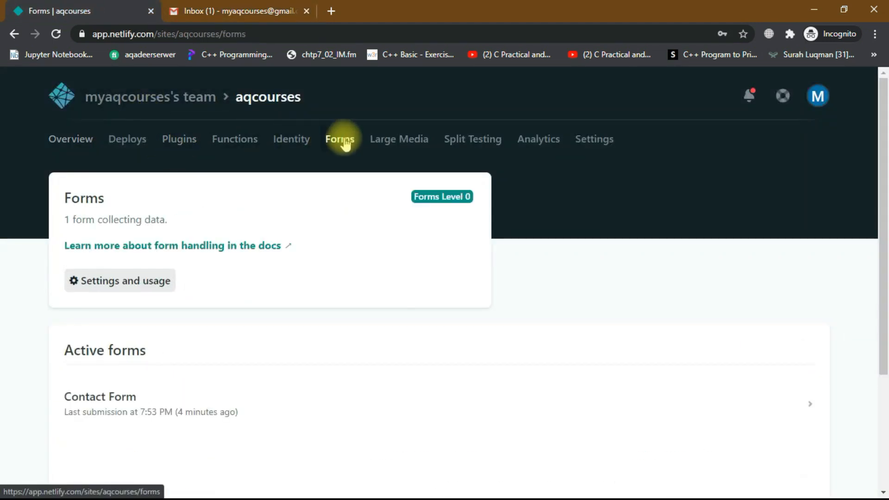
{"action": "scroll", "coordinate": [259, 319], "scroll_direction": "down", "scroll_amount": 4}
{"action": "scroll", "coordinate": [258, 313], "scroll_direction": "up", "scroll_amount": 2}
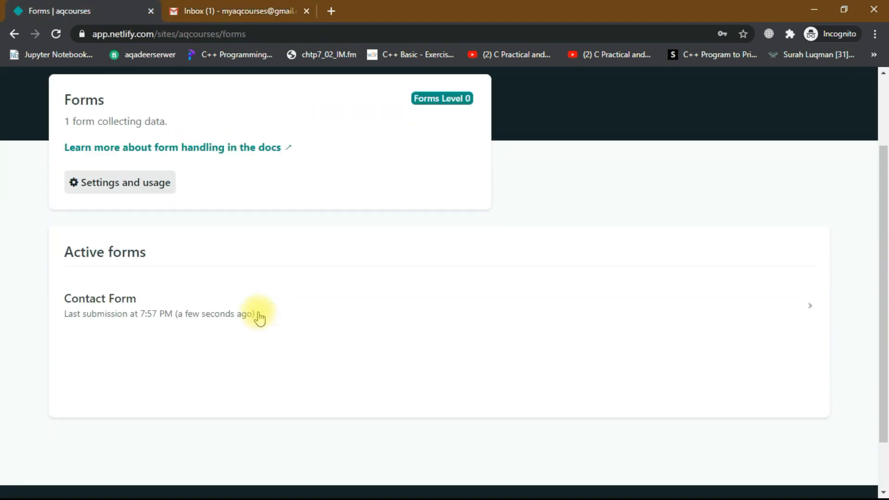
{"action": "left_click", "coordinate": [148, 302]}
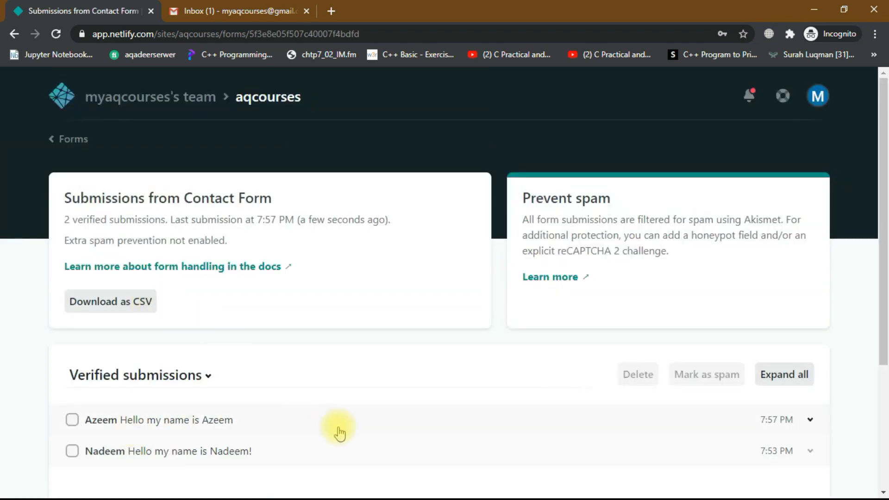
{"action": "scroll", "coordinate": [338, 432], "scroll_direction": "down", "scroll_amount": 2}
{"action": "left_click", "coordinate": [810, 324]}
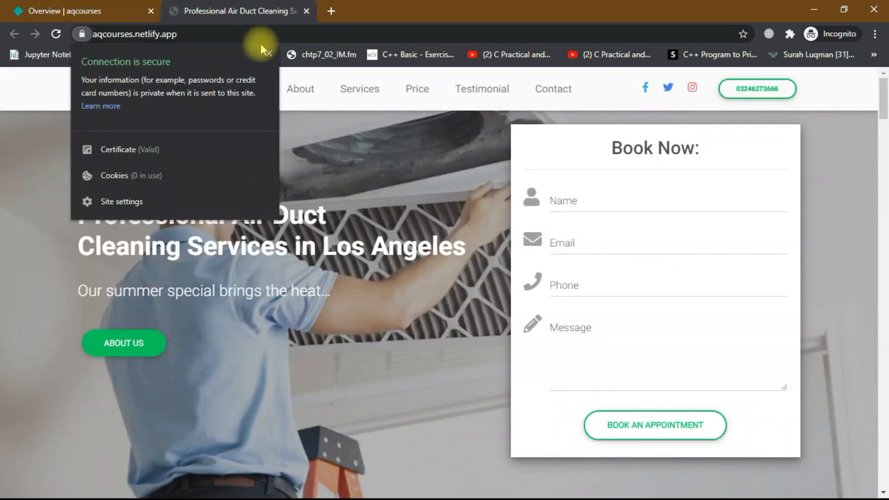
Dismiss the secure connection details and look over the sections of the live Green Group page.
{"action": "left_click", "coordinate": [267, 54]}
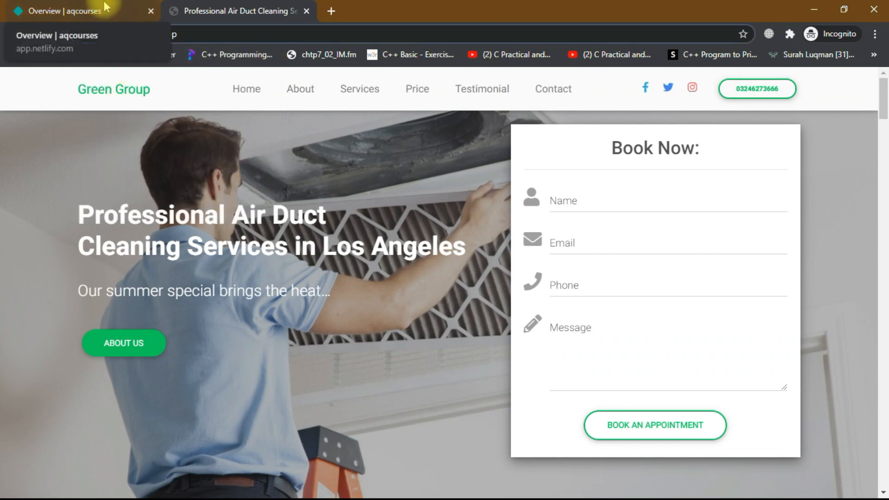
{"action": "scroll", "coordinate": [385, 362], "scroll_direction": "down", "scroll_amount": 15}
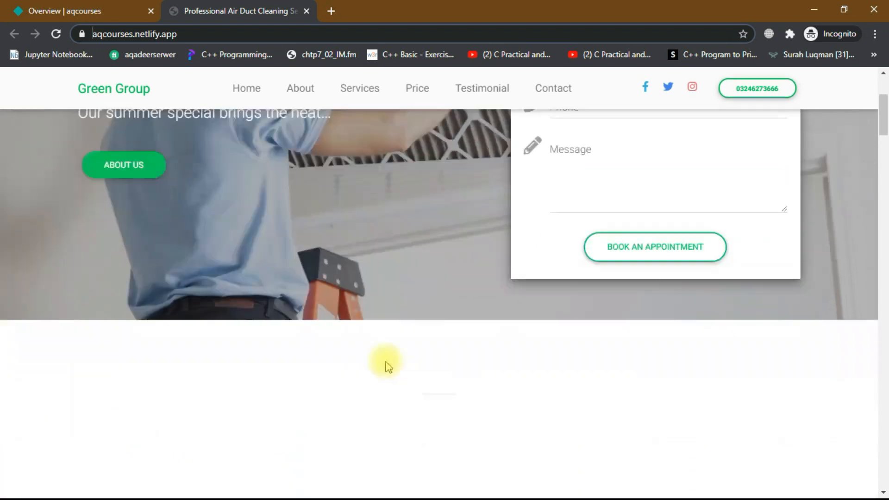
{"action": "scroll", "coordinate": [388, 366], "scroll_direction": "up", "scroll_amount": 20}
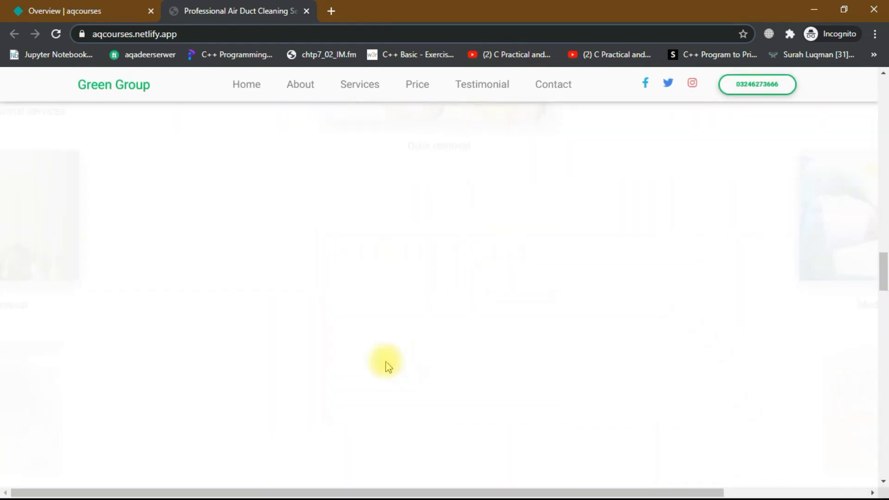